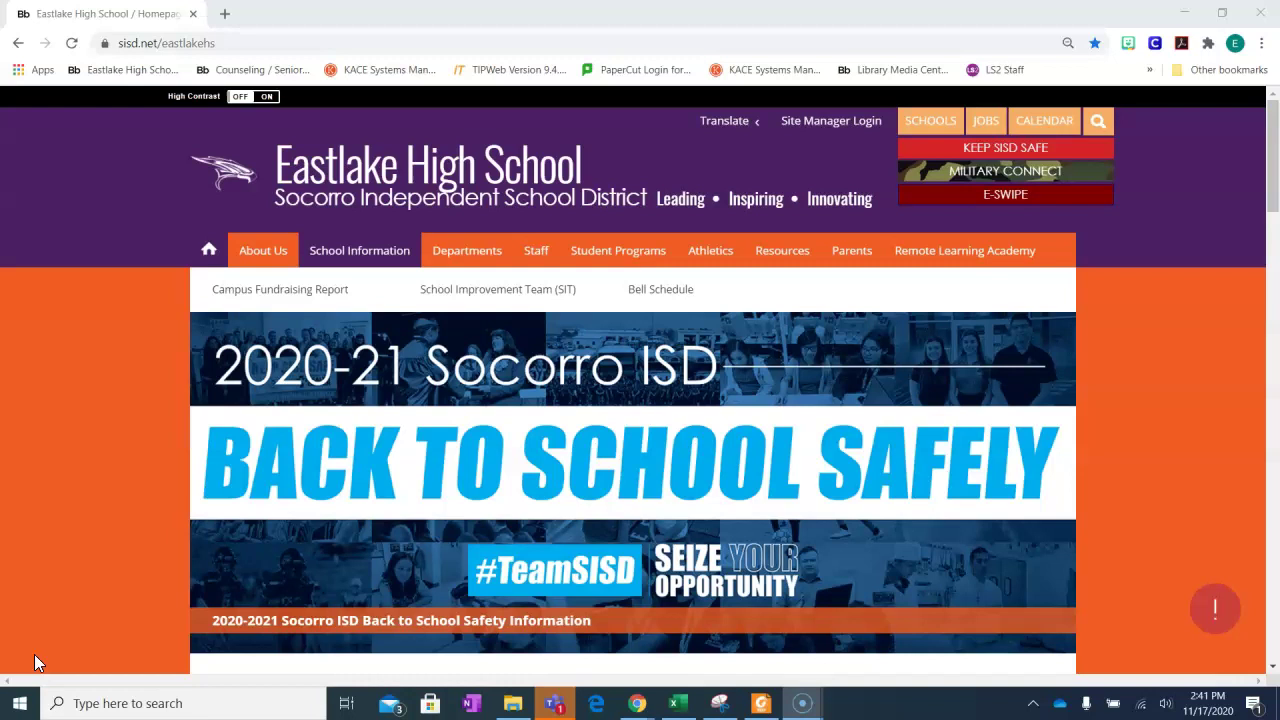
Scroll to Quick Links and open the '@ your library' Library Media Center page
scroll(232, 547, down, 1)
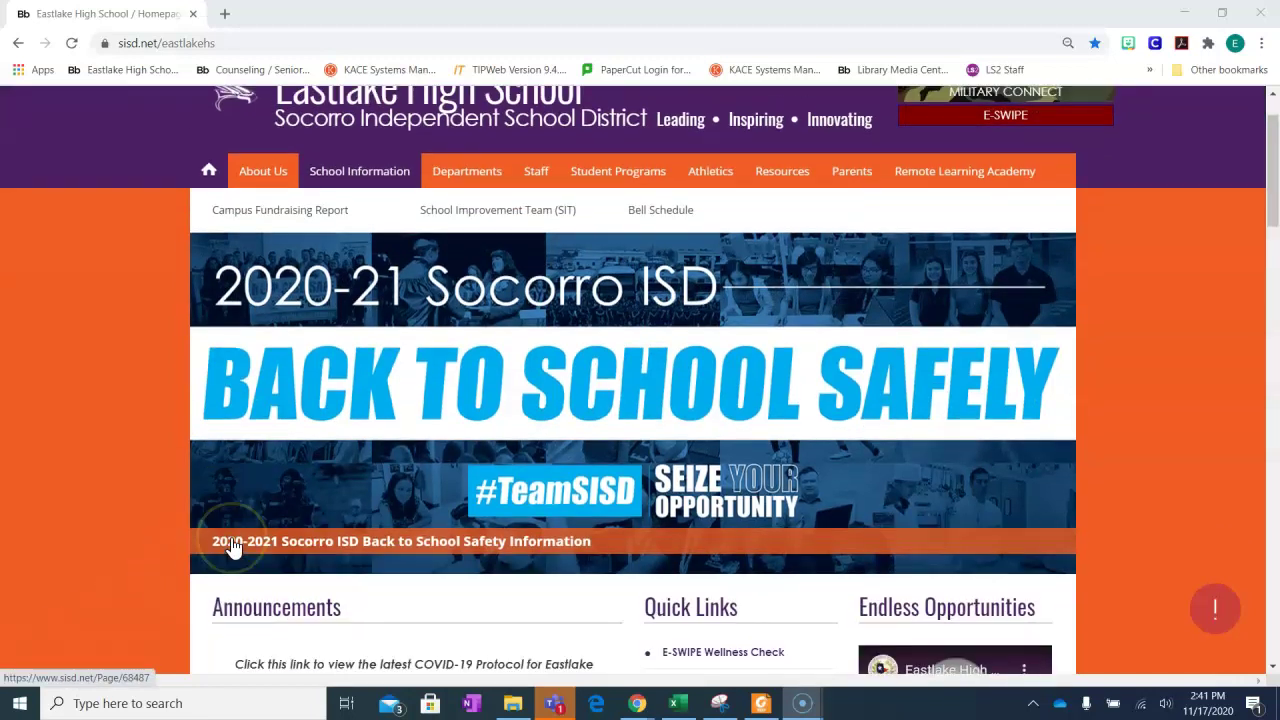
scroll(232, 547, down, 4)
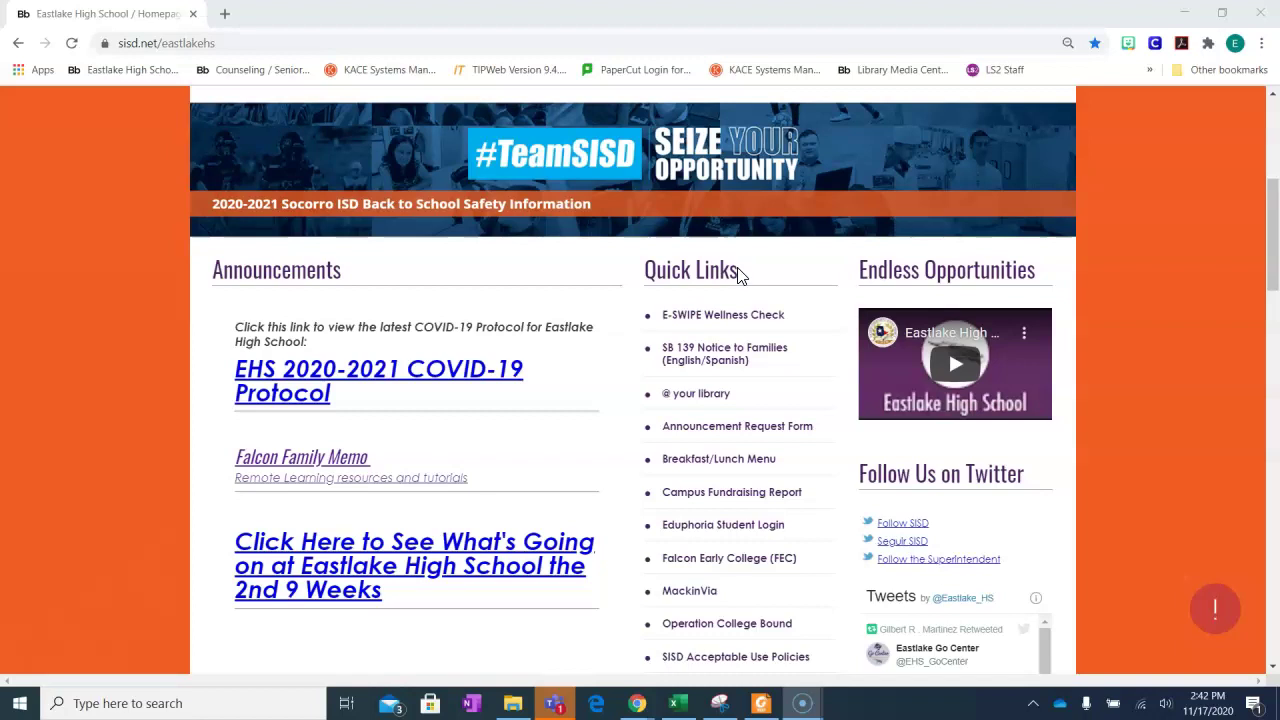
click(699, 395)
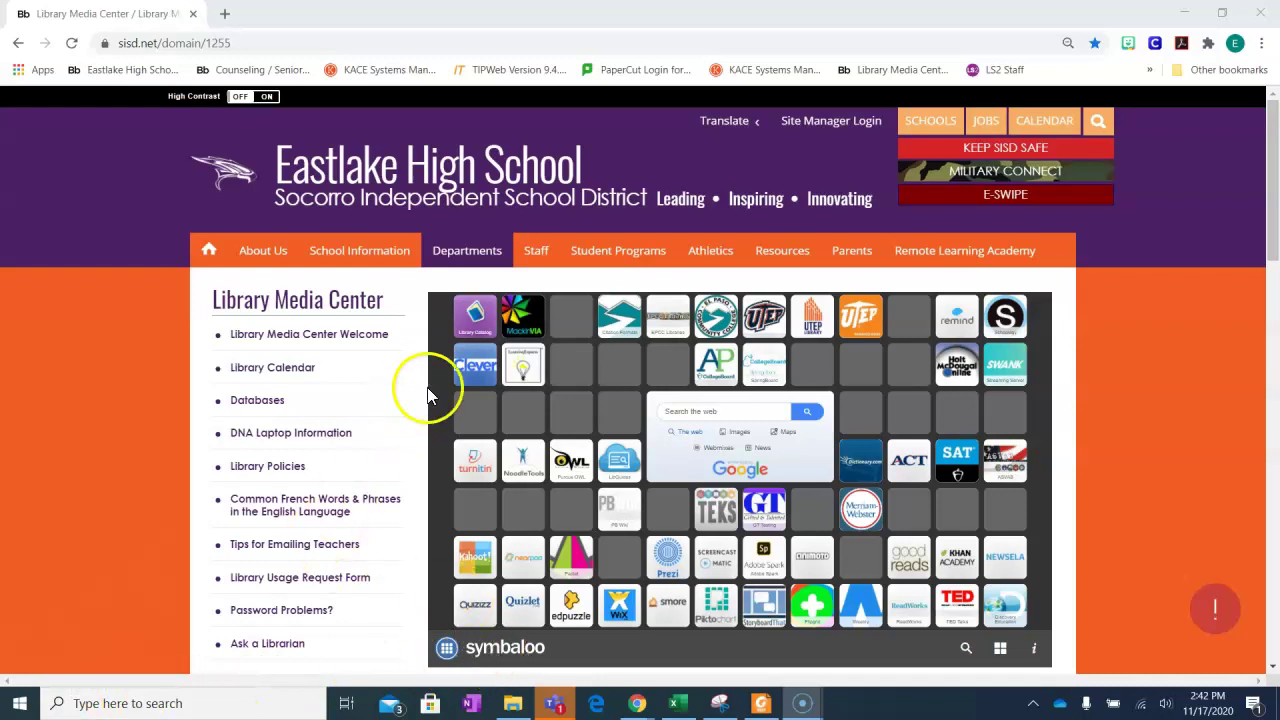
Launch the MackinVIA tile and sign in with the Socorro ISD district account
click(521, 325)
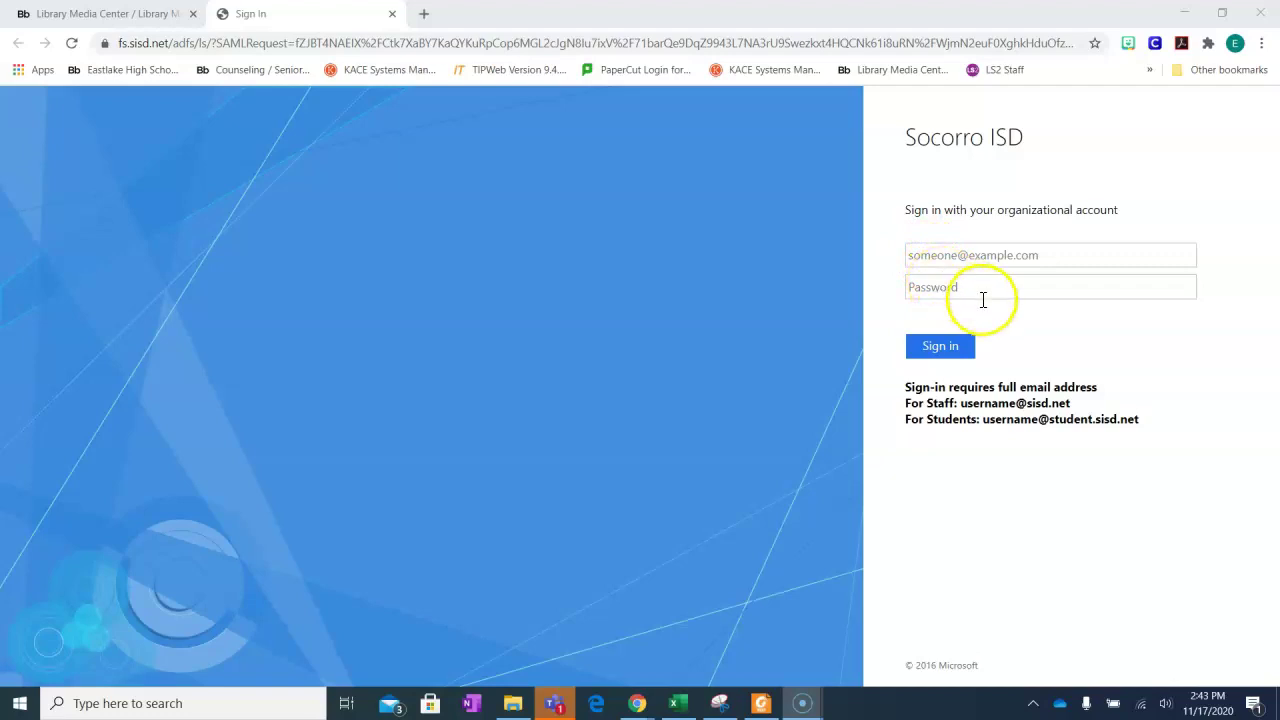
click(948, 350)
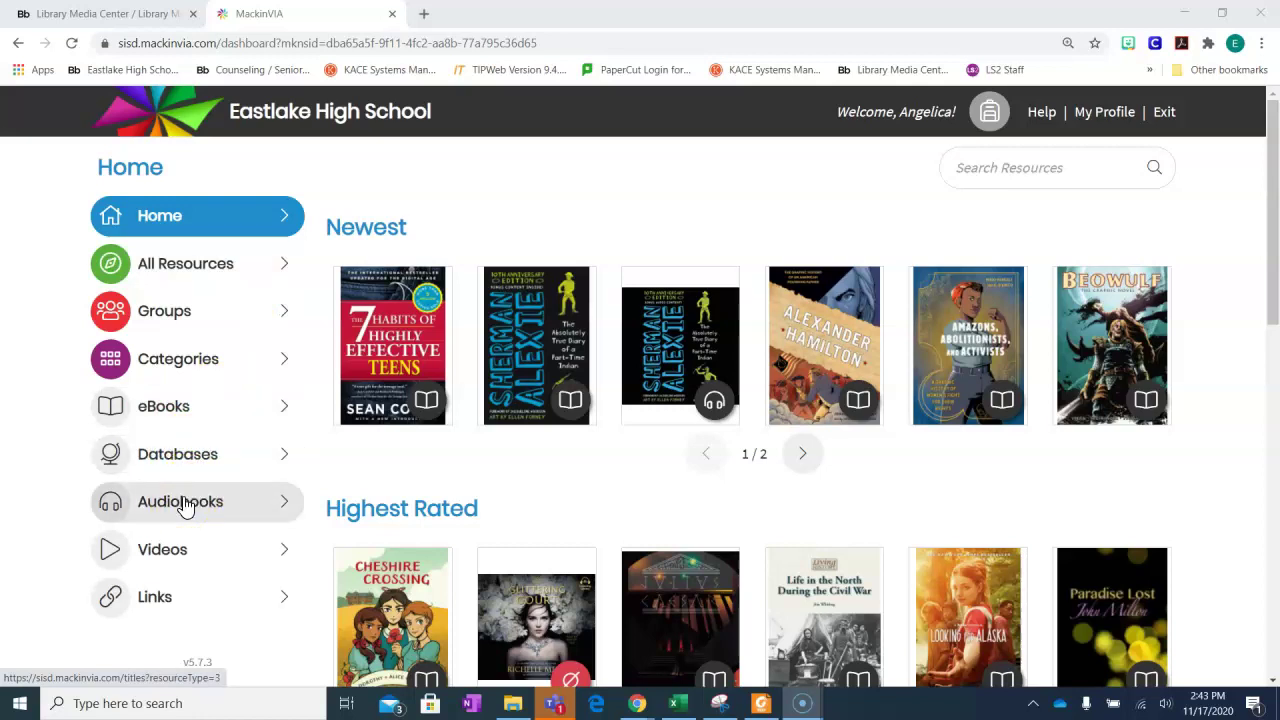
Show the eBooks collection of 2,309 titles, sorted Resource A-Z
click(248, 422)
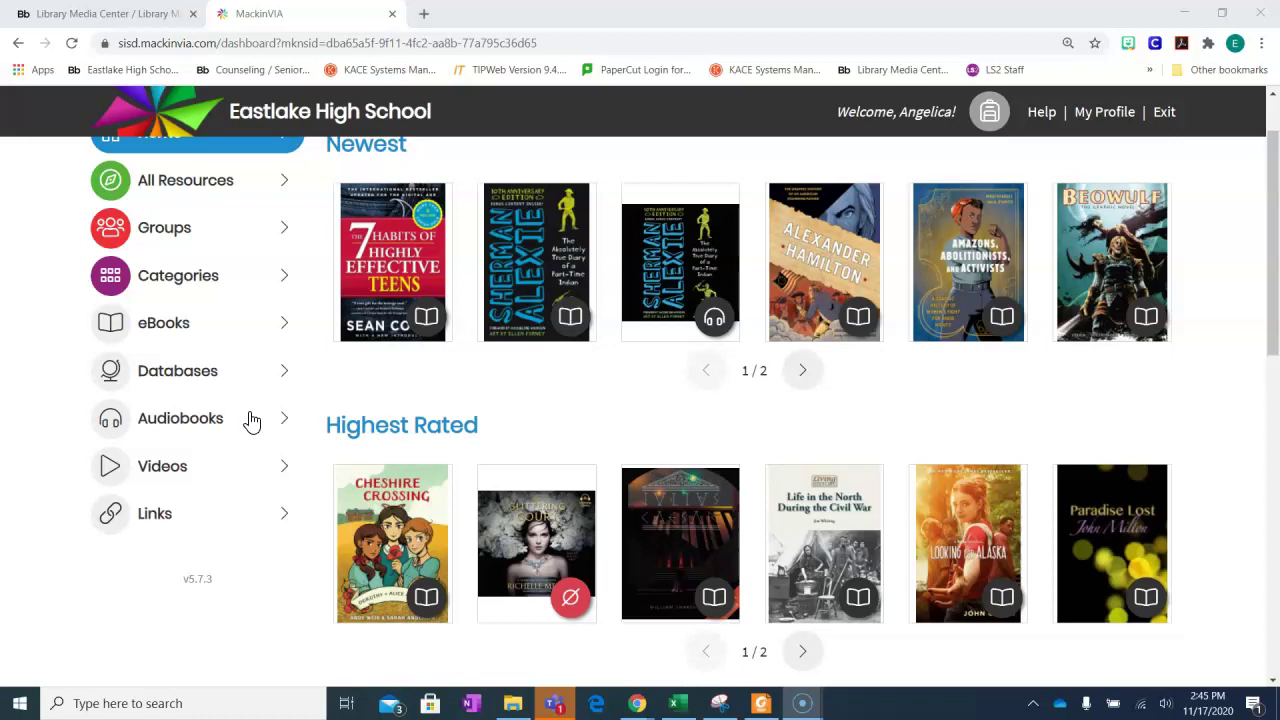
click(190, 372)
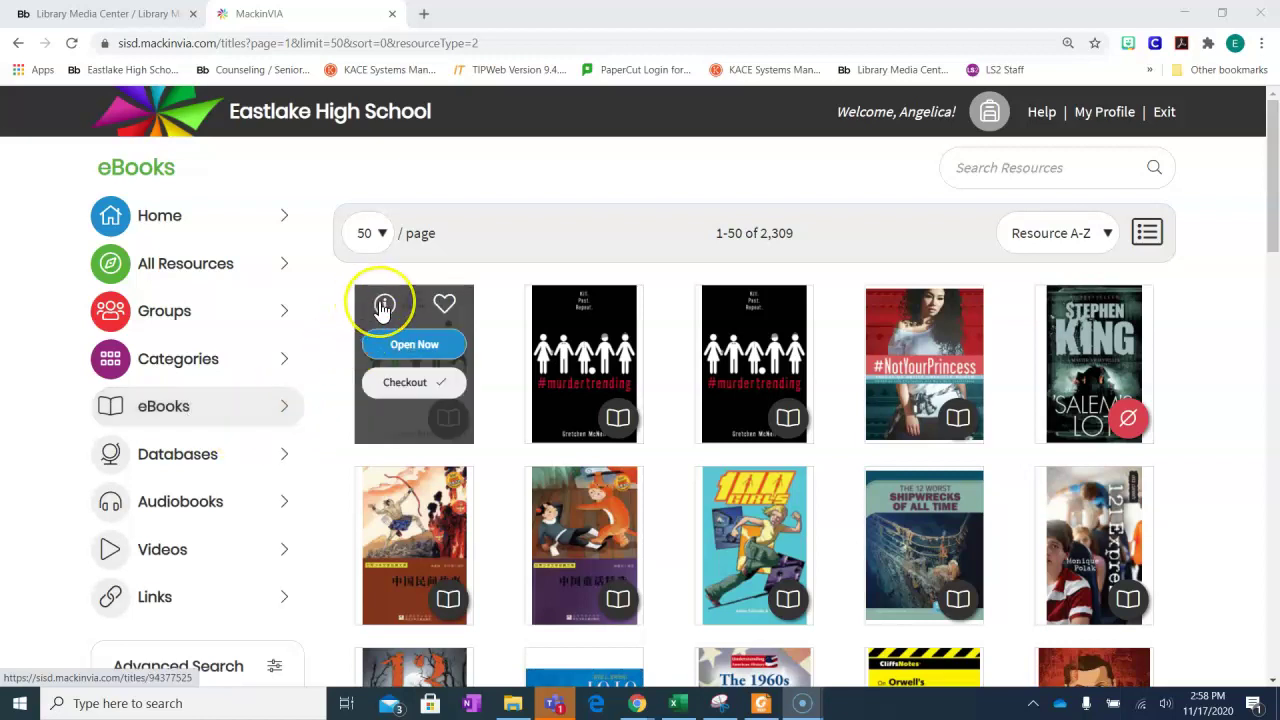
click(383, 306)
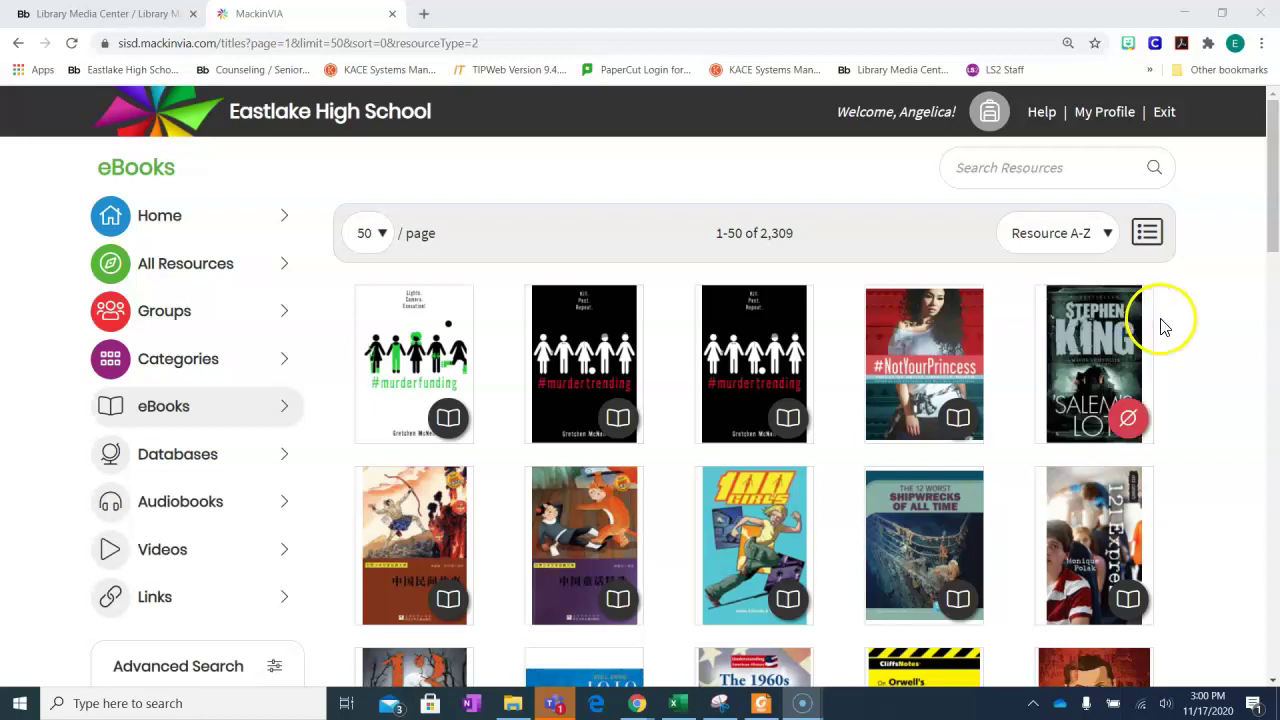
mouse_move(1150, 423)
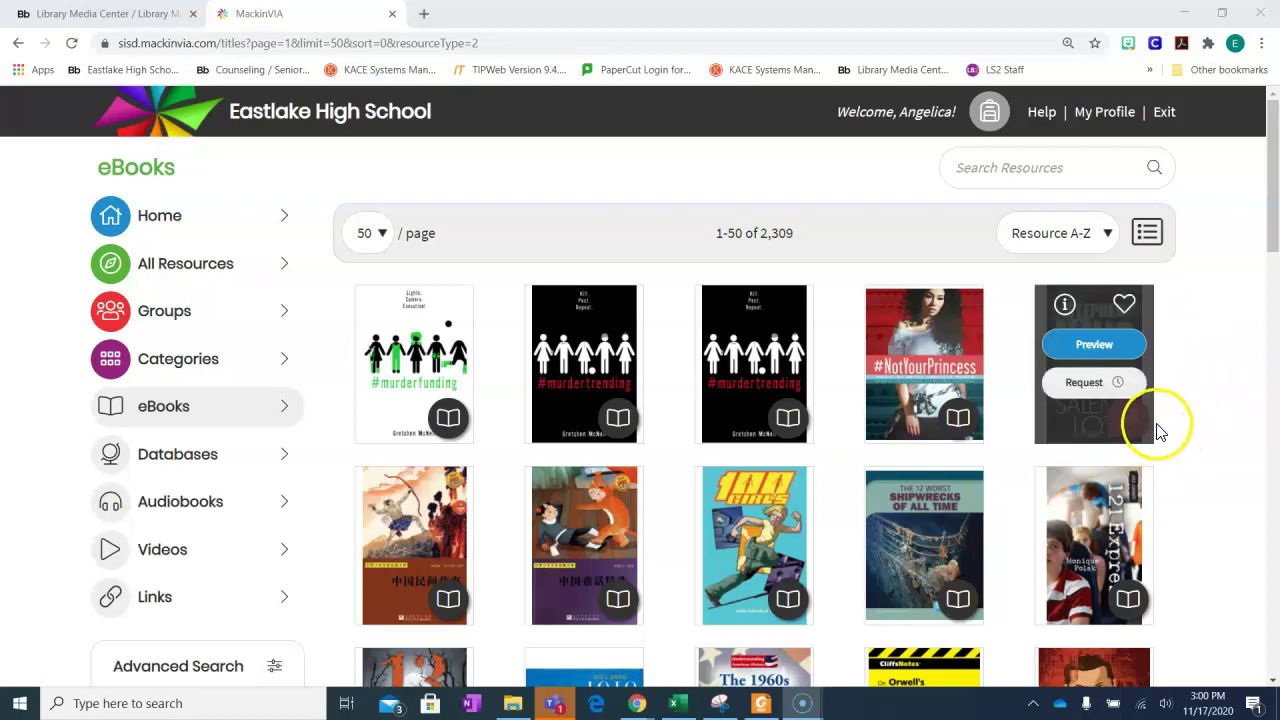
click(1063, 306)
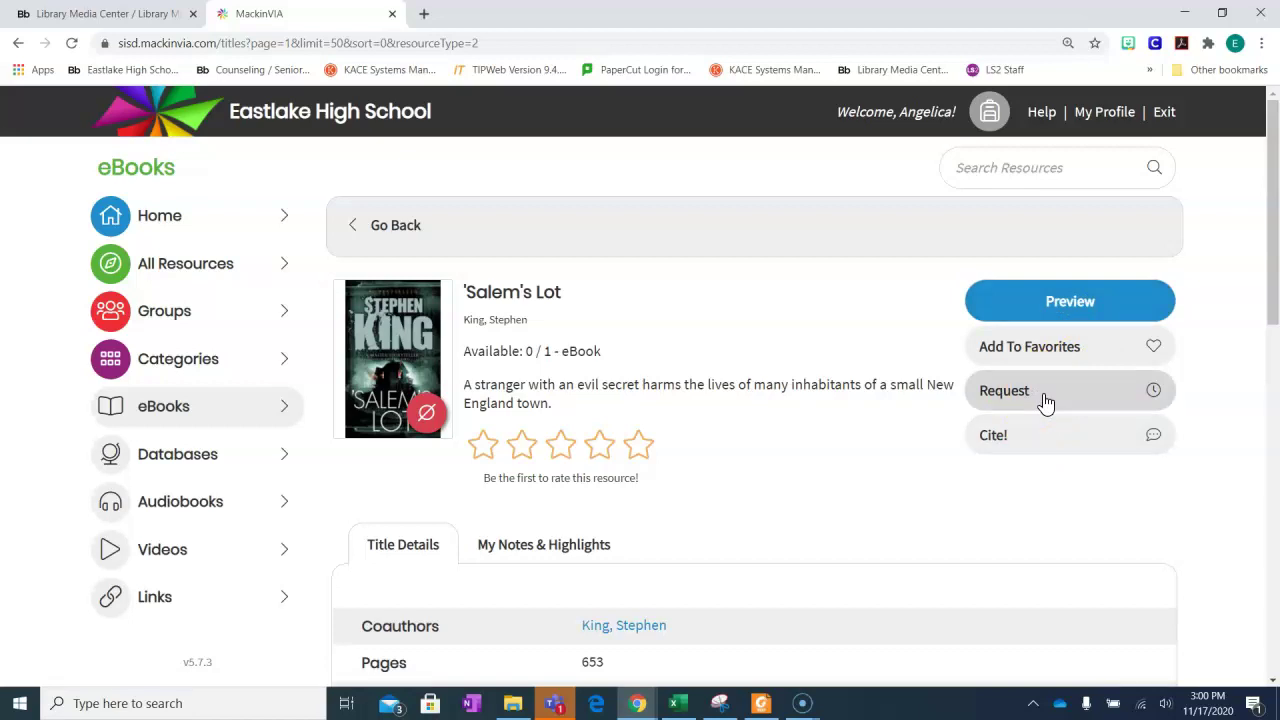
click(1045, 401)
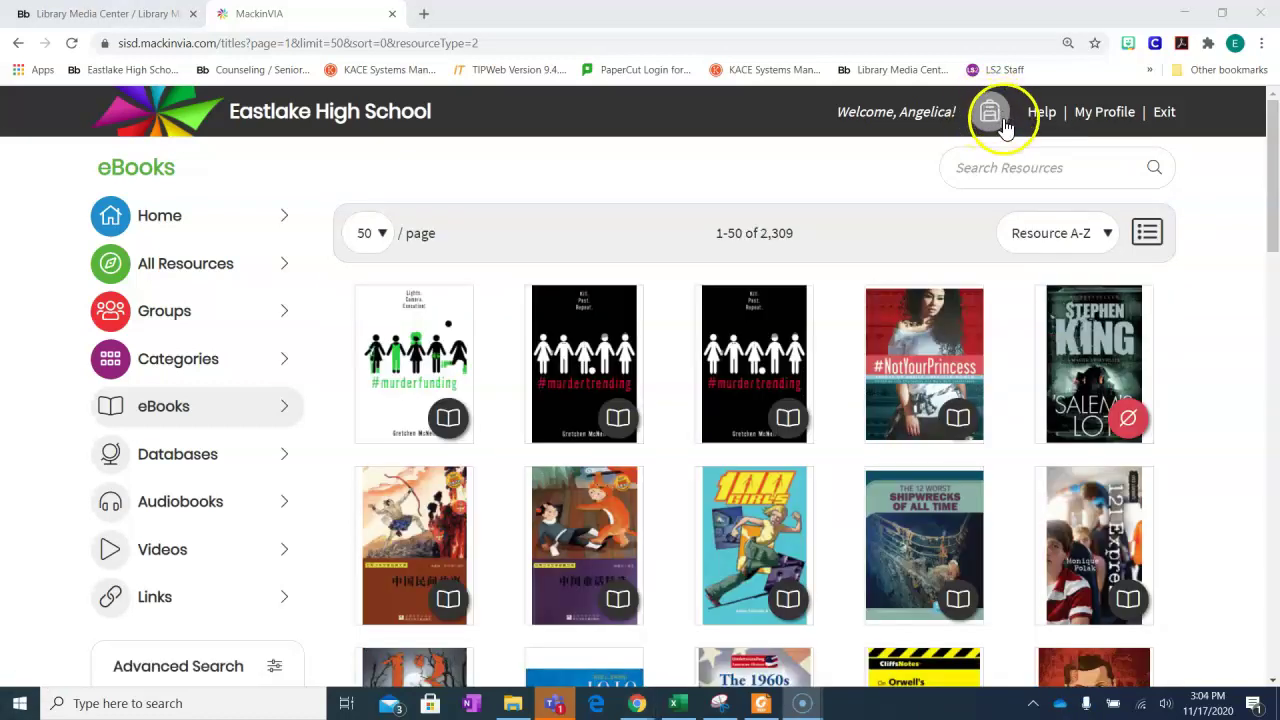
List the three checked-out titles and open I Am Not Your Perfect Mexican Daughter
click(990, 117)
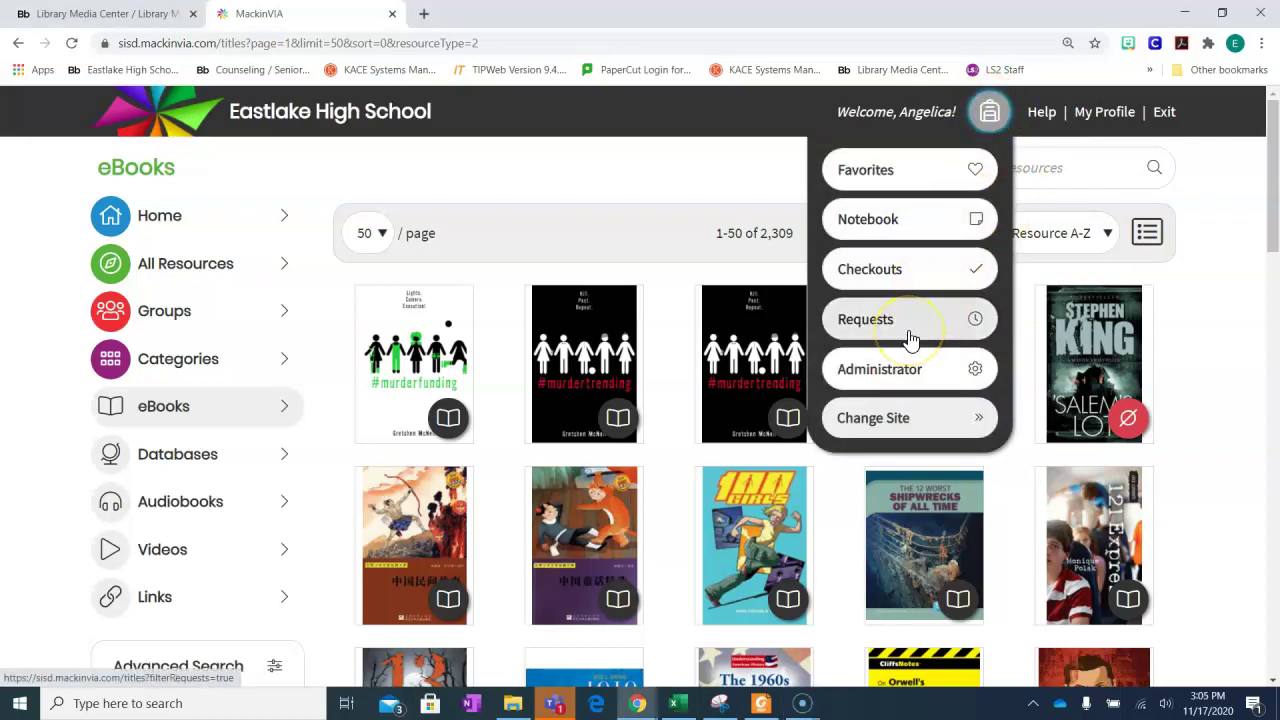
click(915, 271)
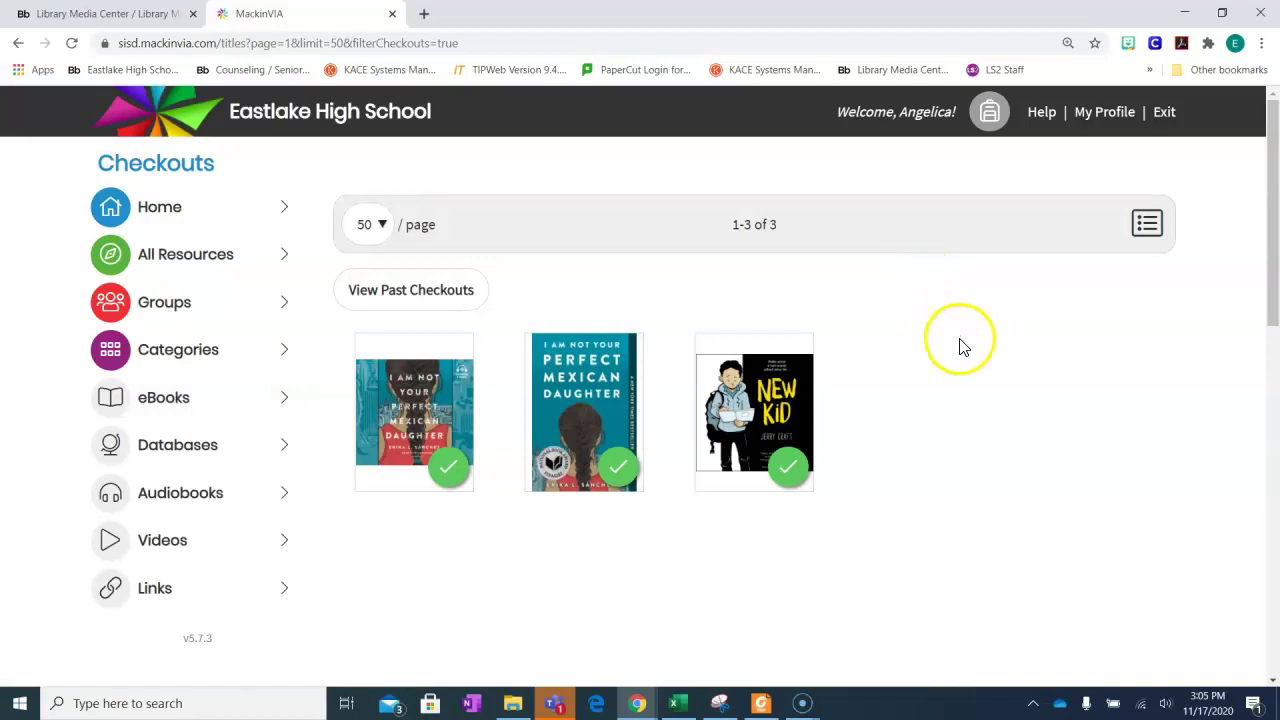
mouse_move(750, 398)
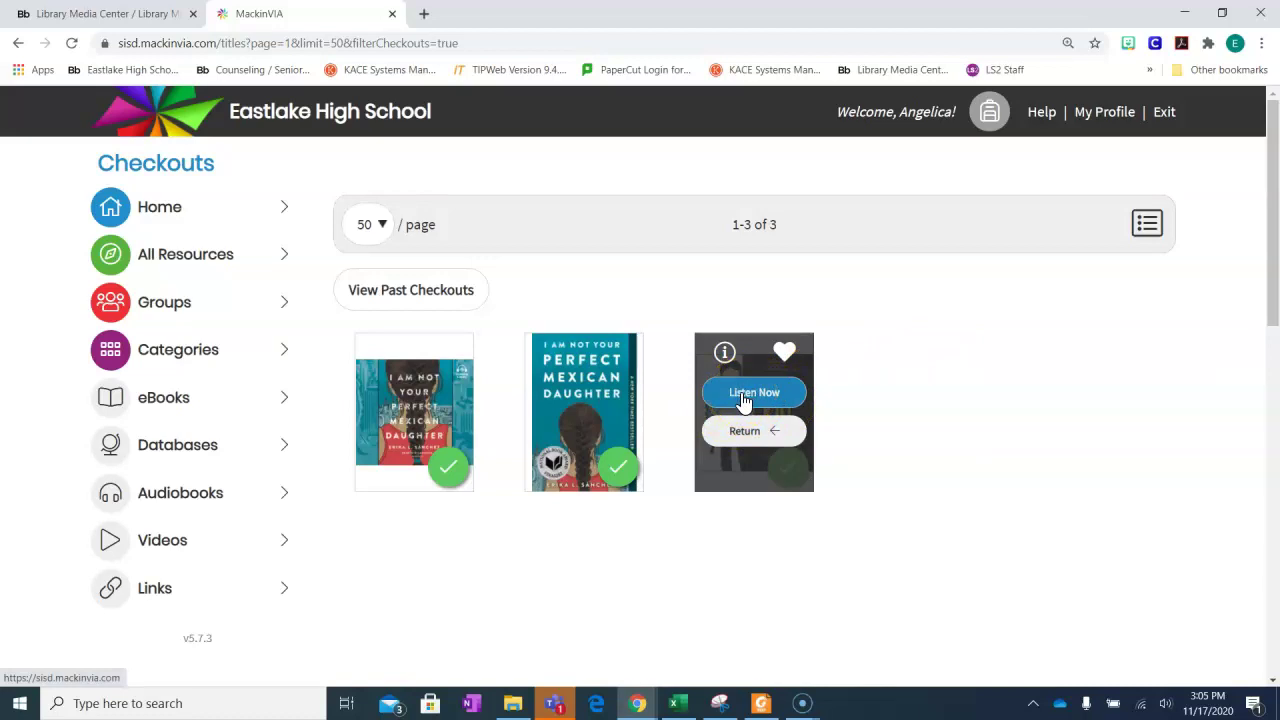
mouse_move(620, 350)
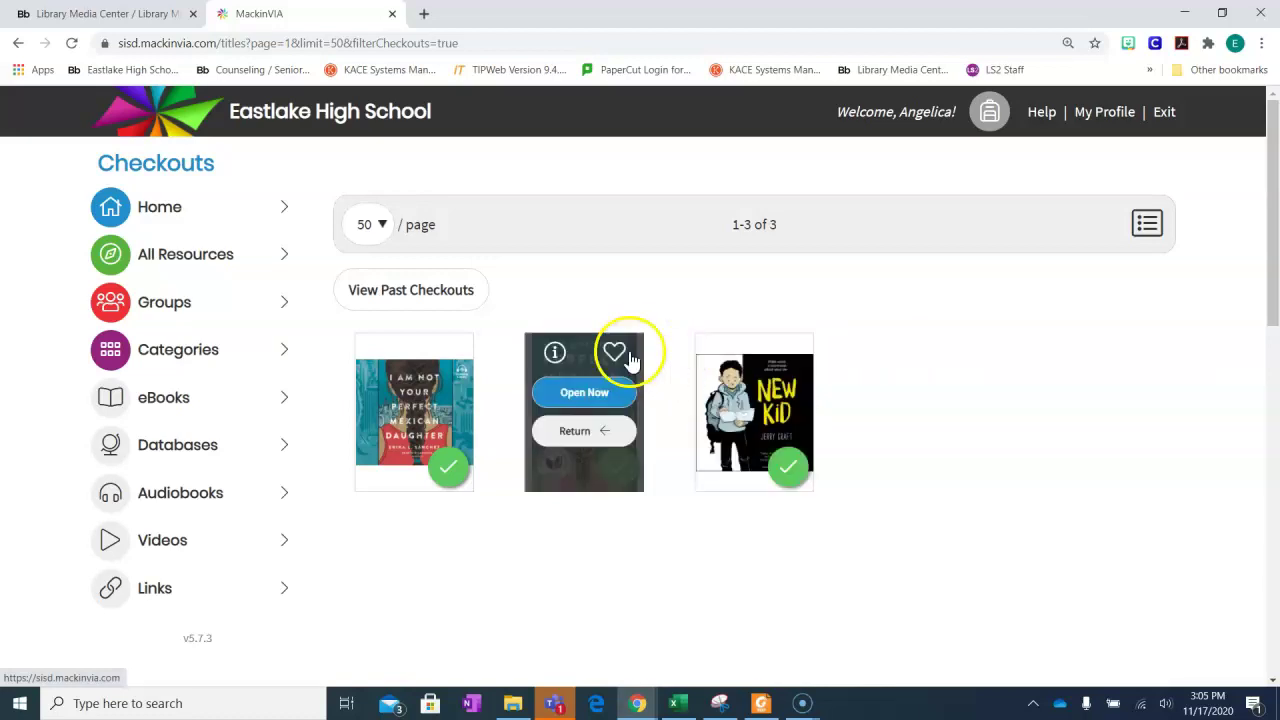
click(584, 395)
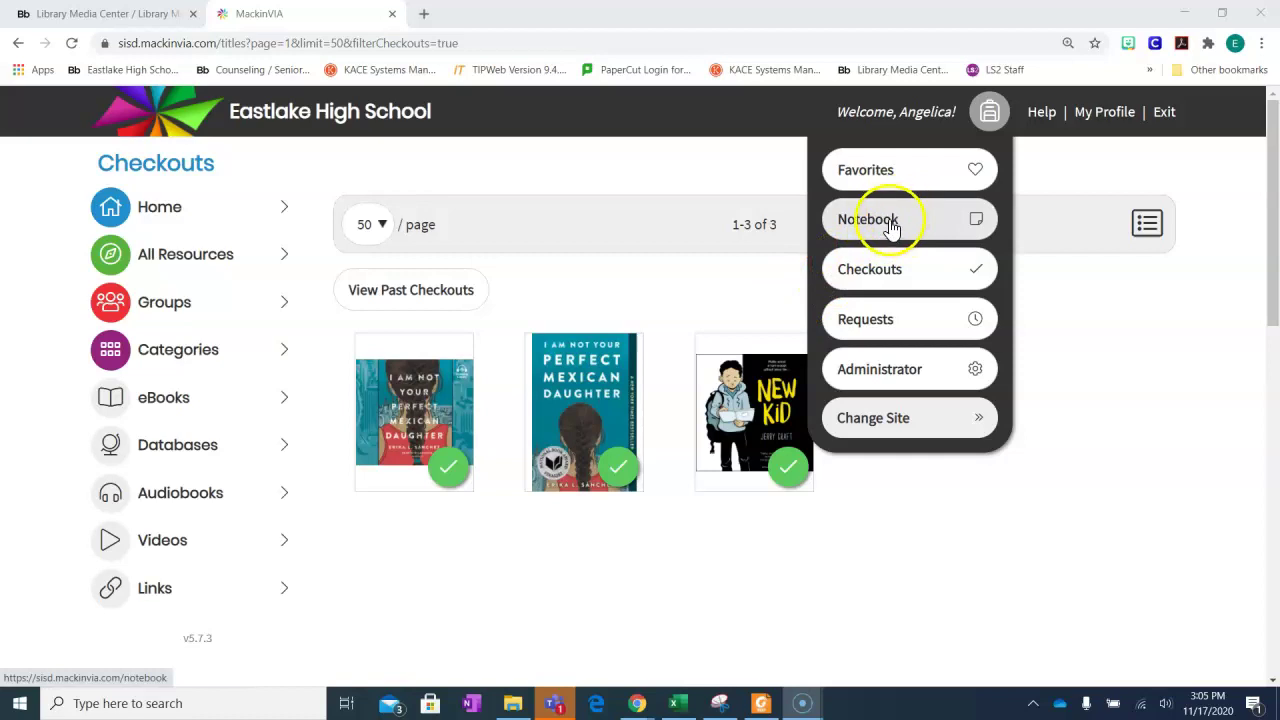
Show the Notebook and scroll through its 11 saved notes and highlights
click(897, 224)
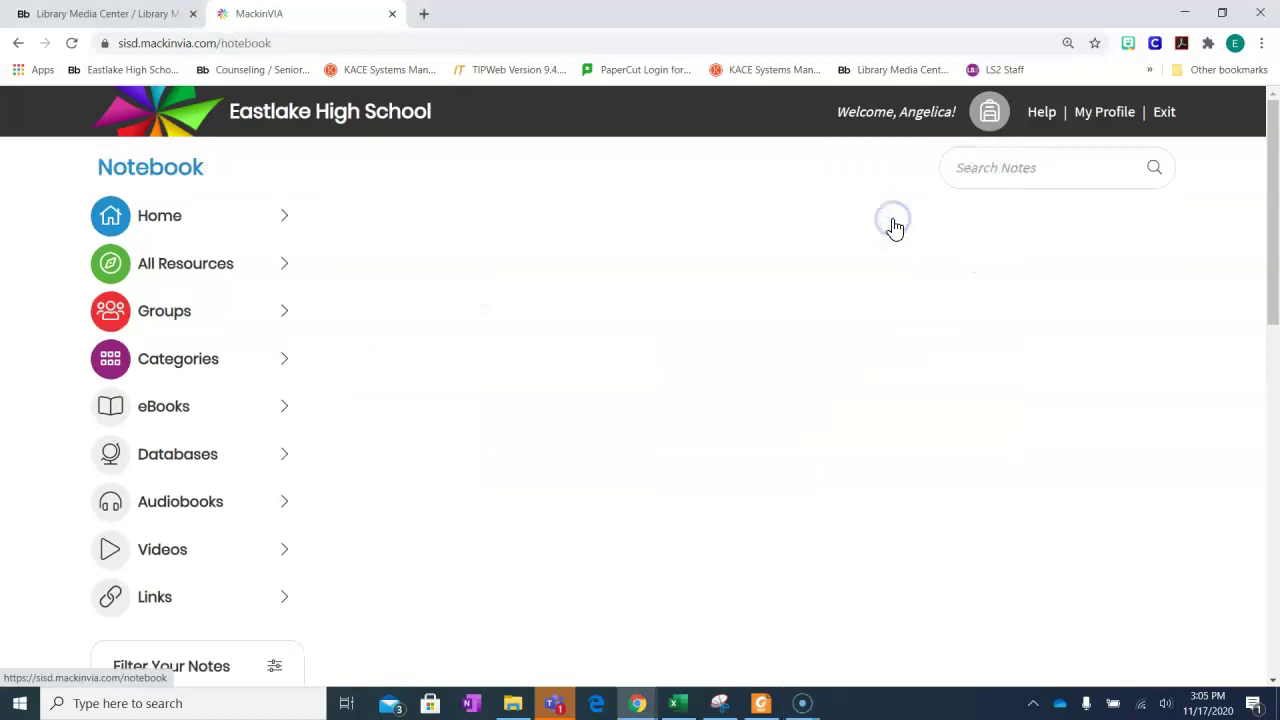
scroll(890, 372, down, 3)
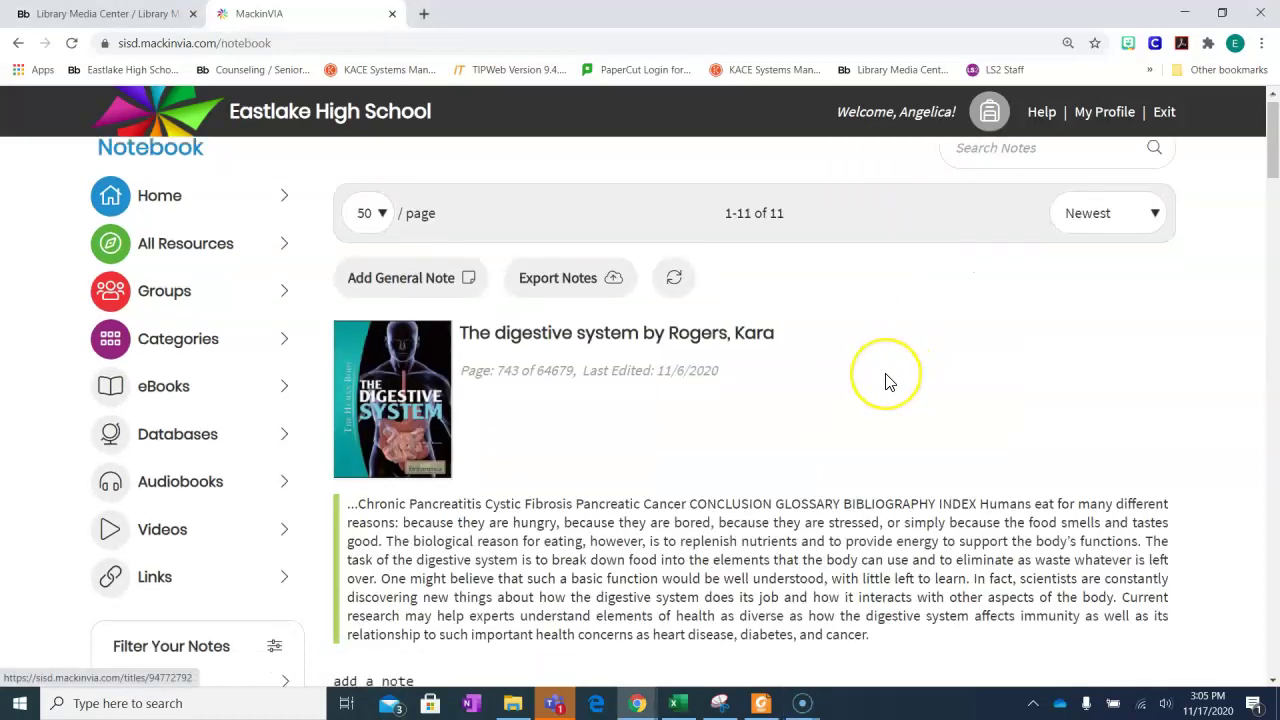
scroll(887, 380, down, 5)
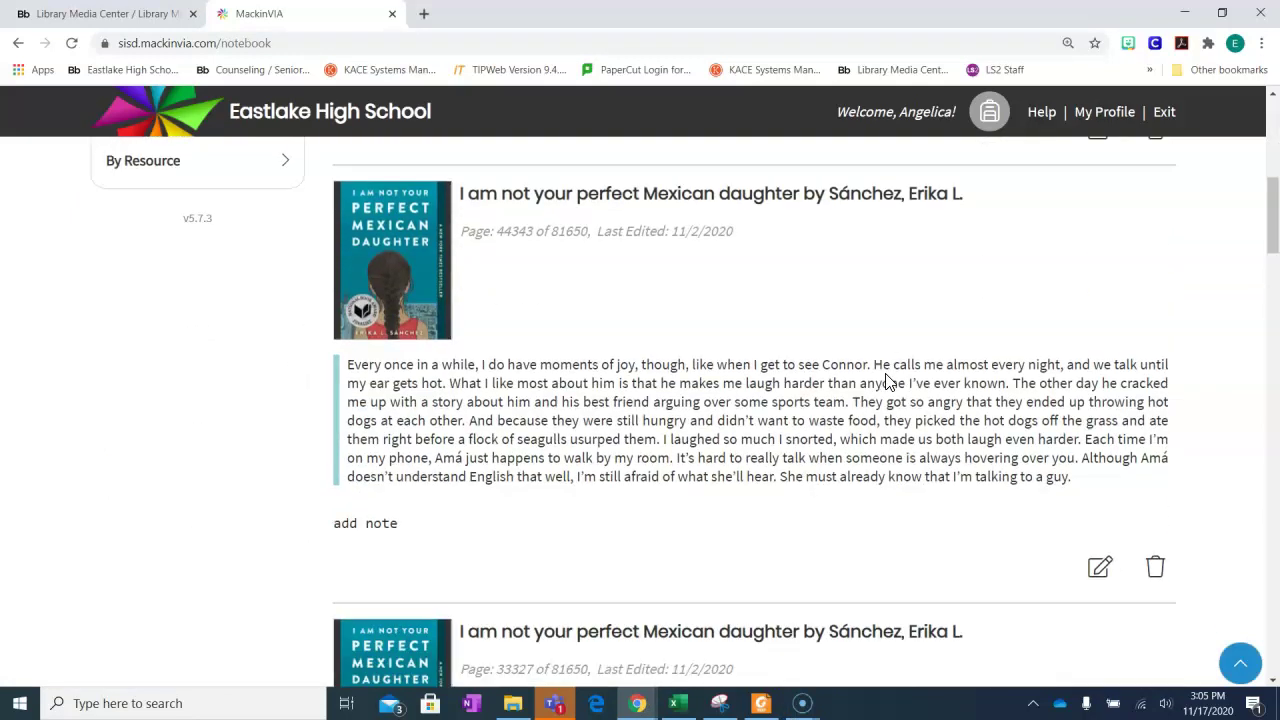
scroll(887, 380, down, 6)
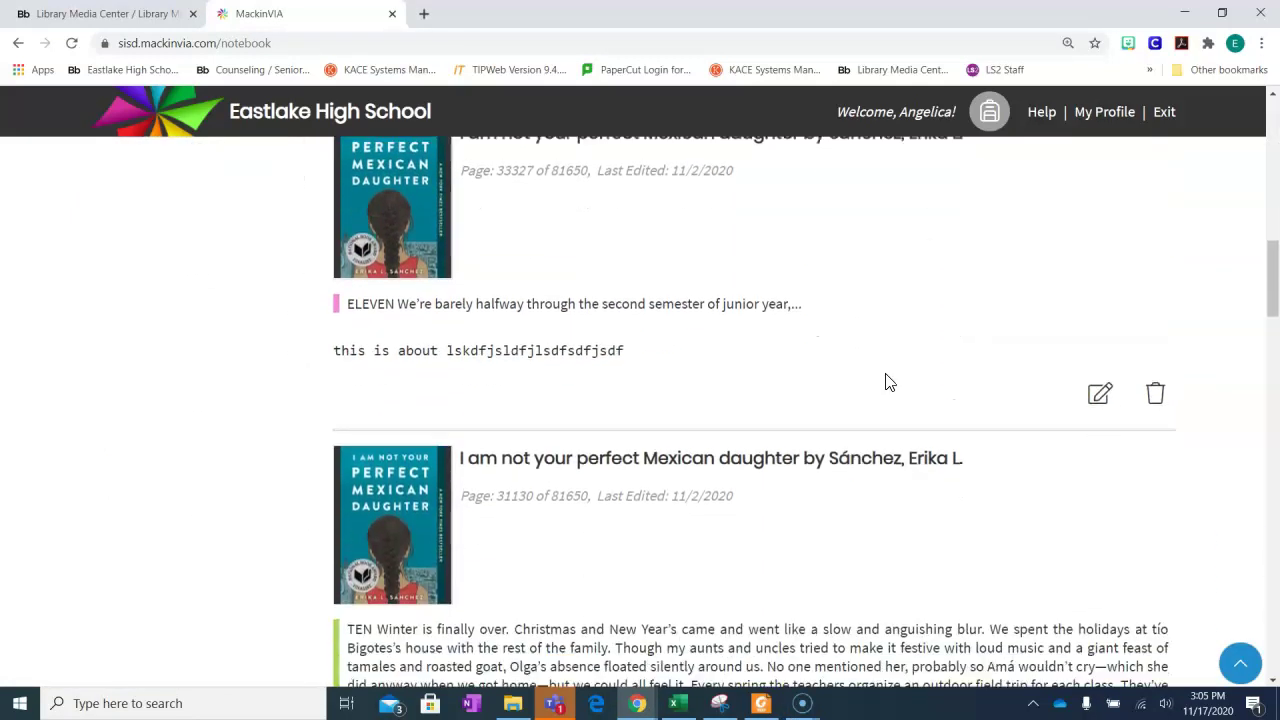
scroll(886, 382, down, 1)
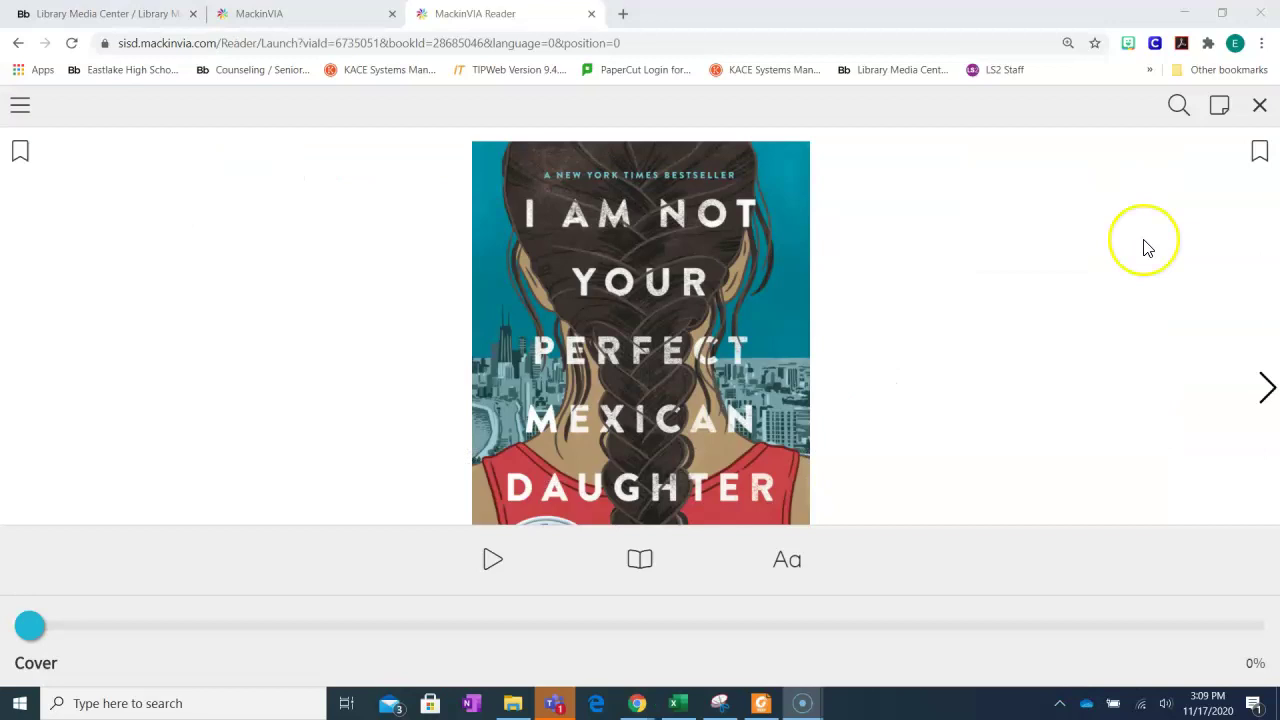
Turn past the cover, title and contents pages to chapter ONE
click(1265, 386)
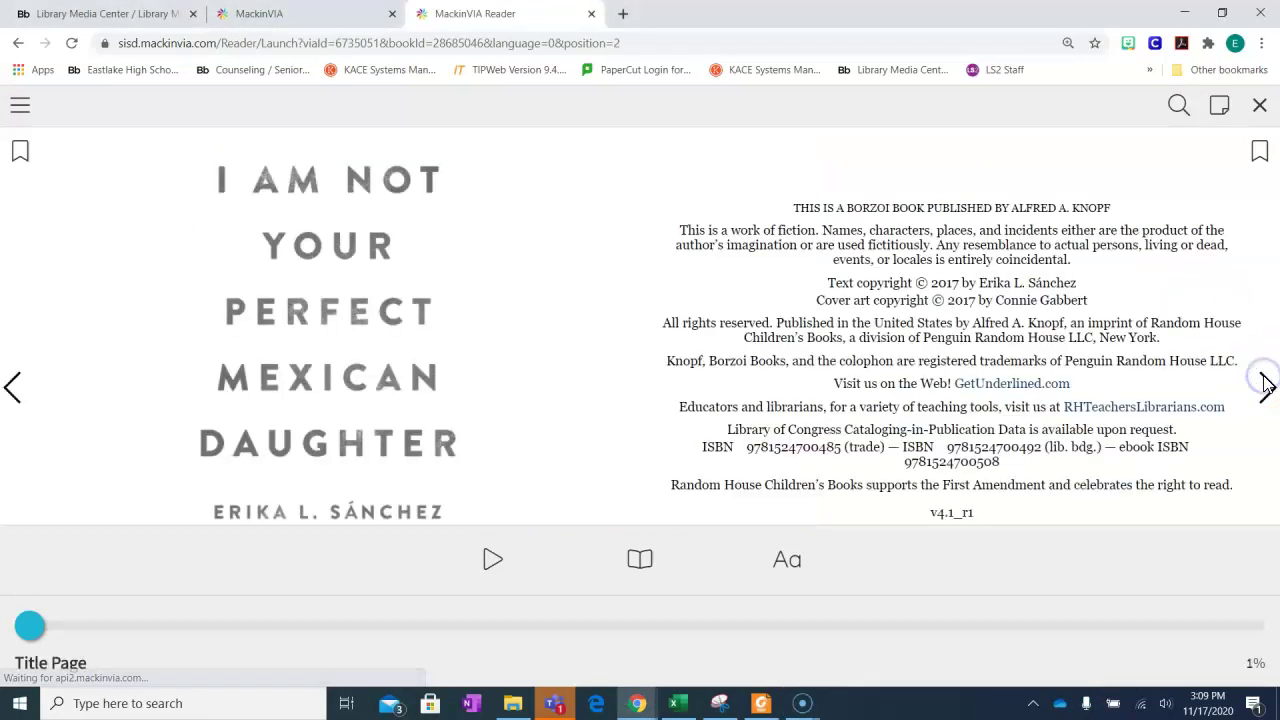
click(1265, 385)
click(1265, 386)
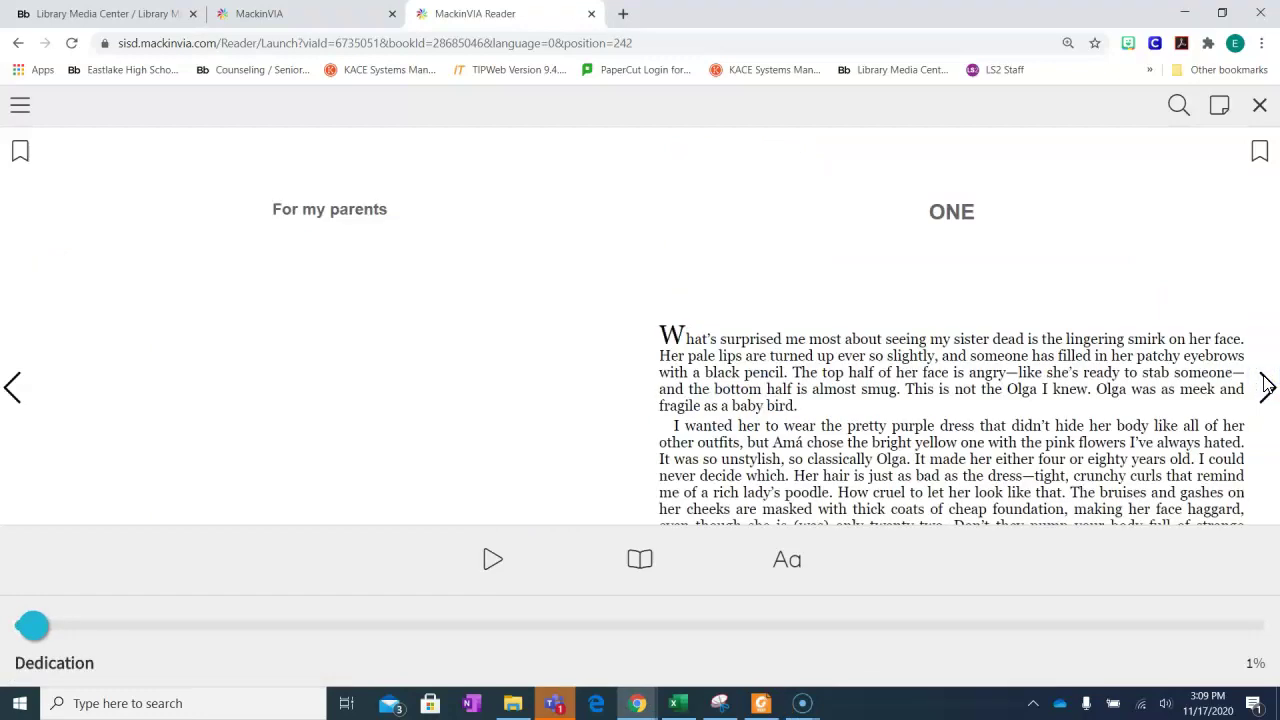
Highlight chapter ONE's opening paragraph in pink and start a note on it
click(668, 339)
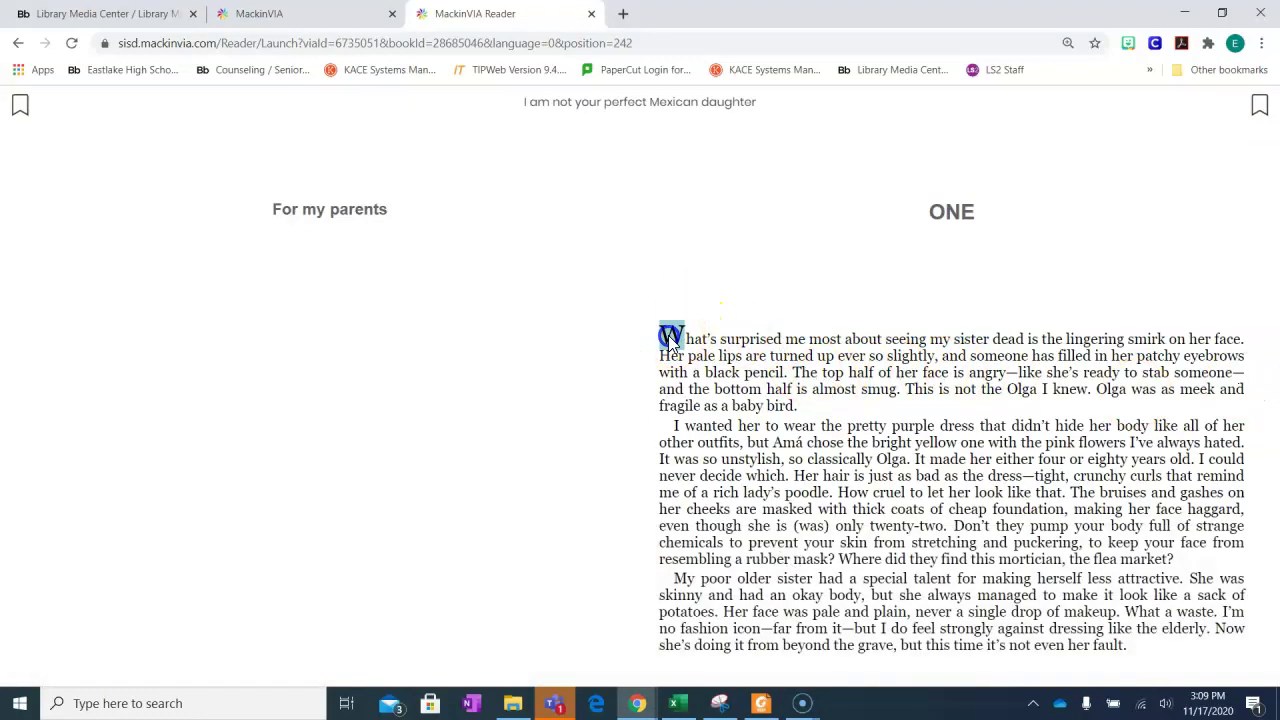
drag(670, 337, 785, 408)
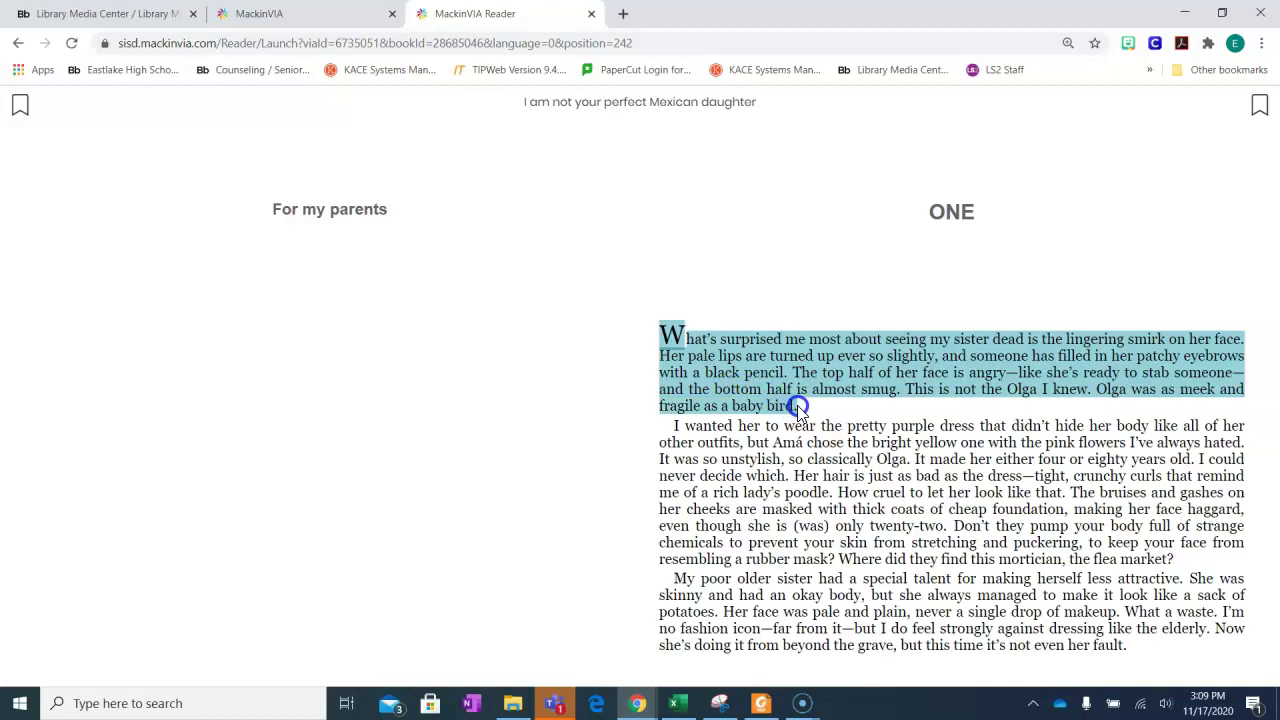
drag(797, 405, 797, 405)
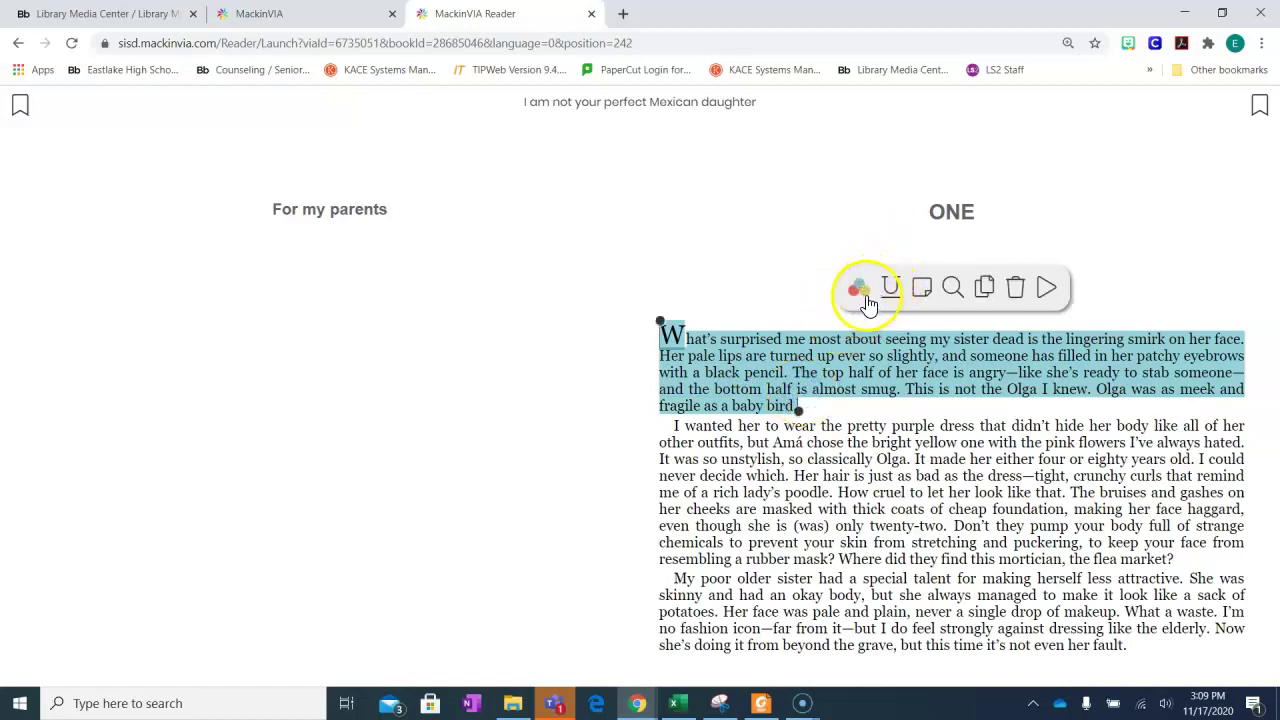
click(859, 291)
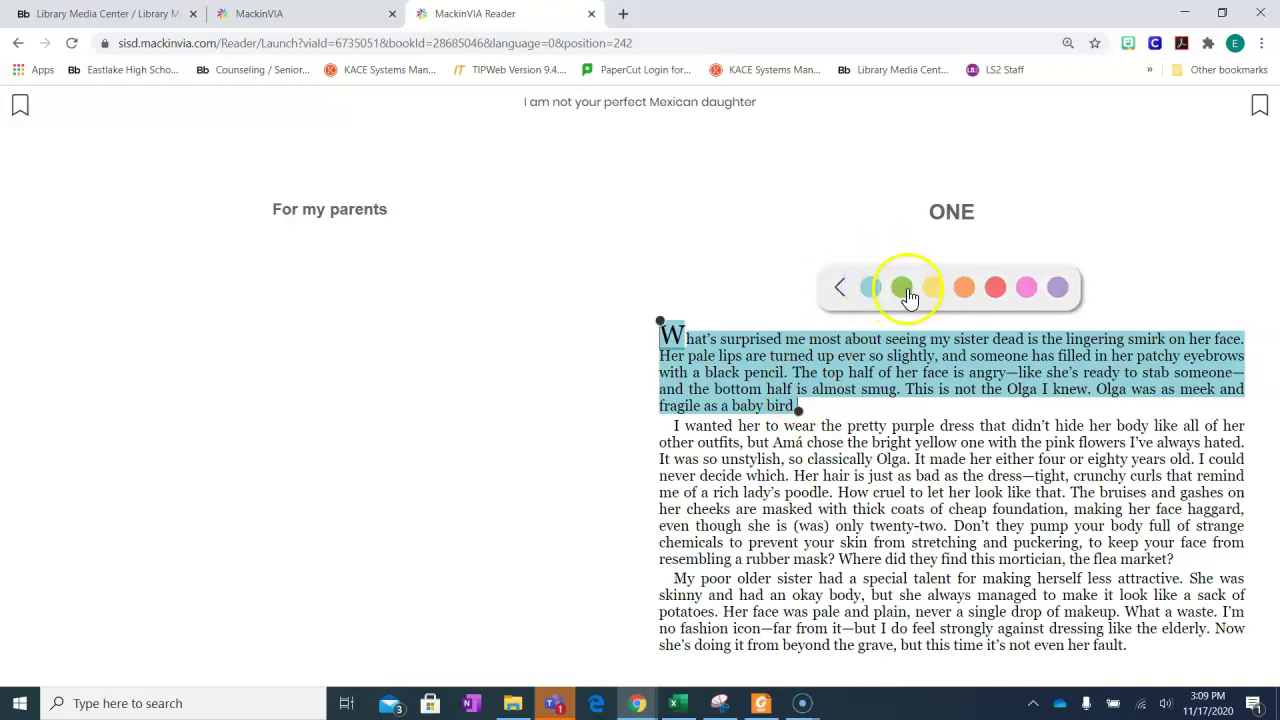
click(1027, 289)
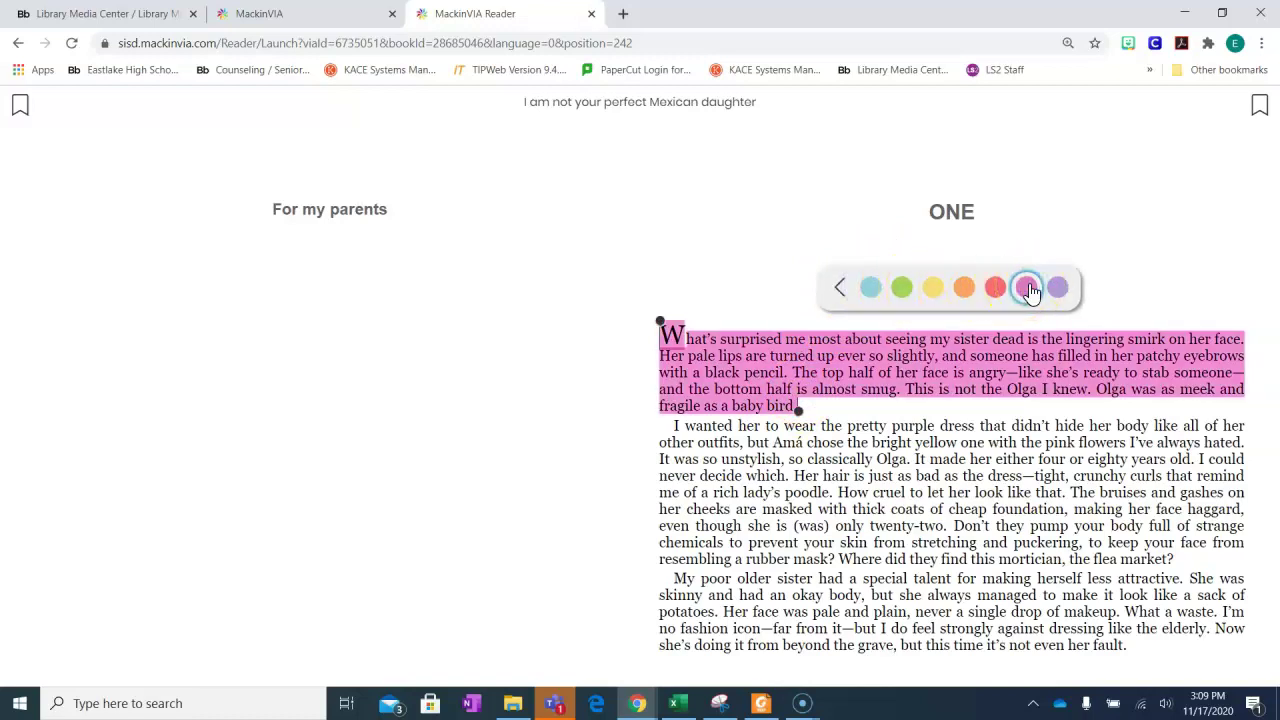
click(840, 292)
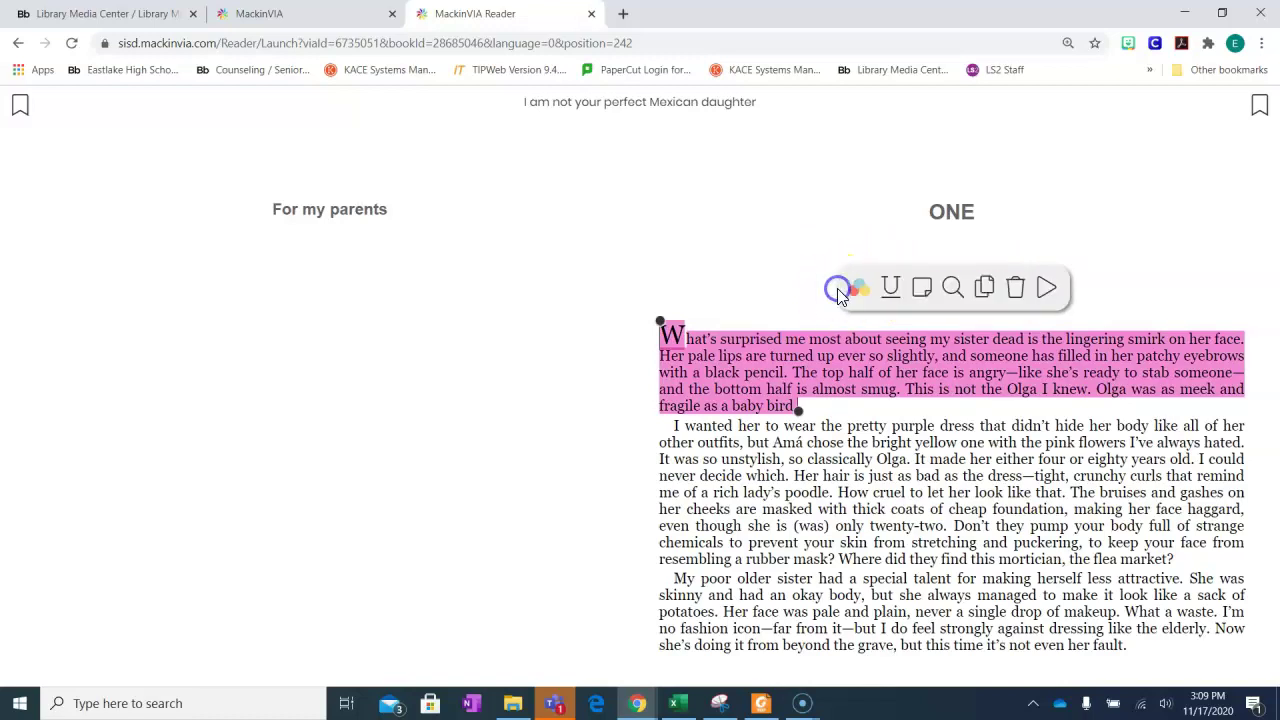
click(922, 288)
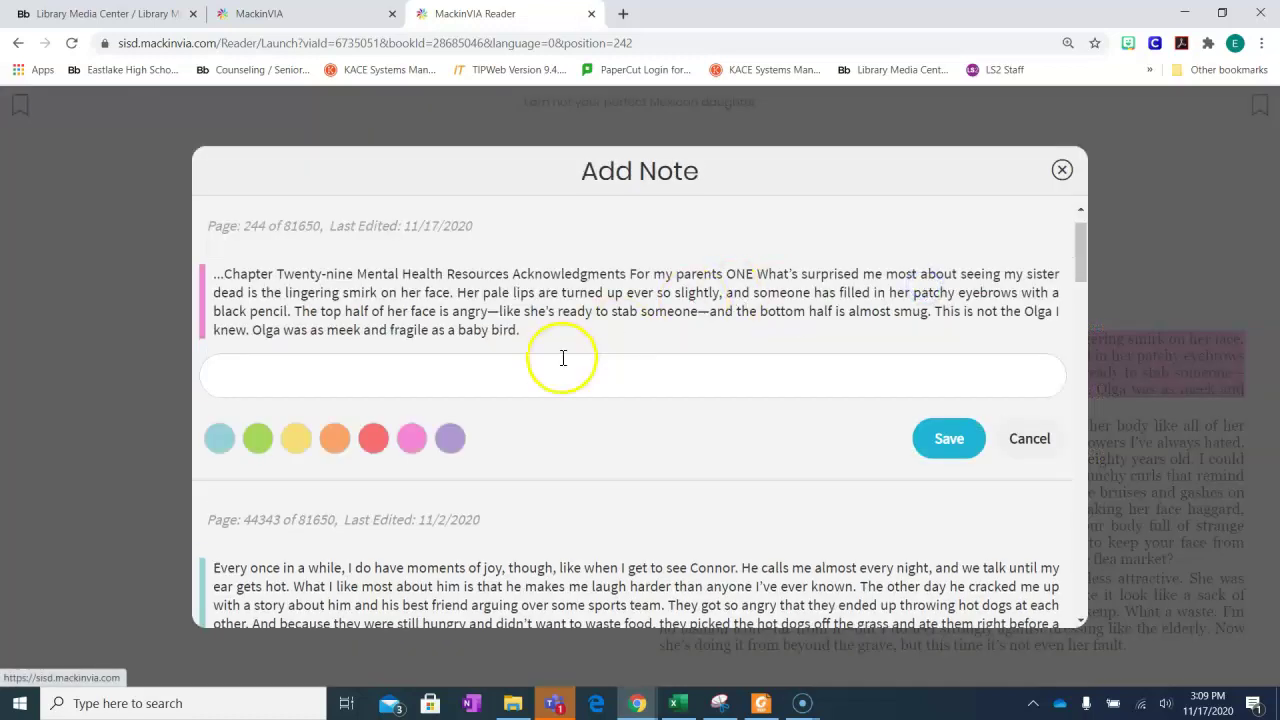
Save the note 'take your note' on the pink highlighted passage
click(548, 372)
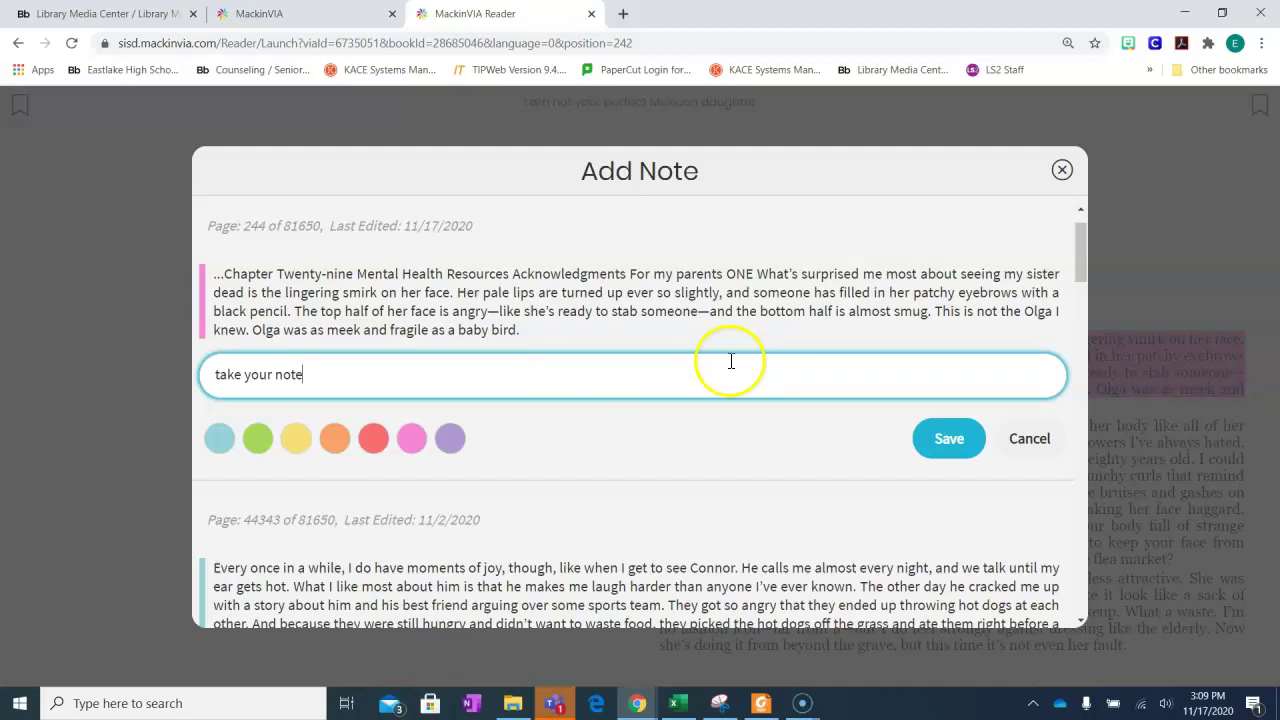
click(948, 439)
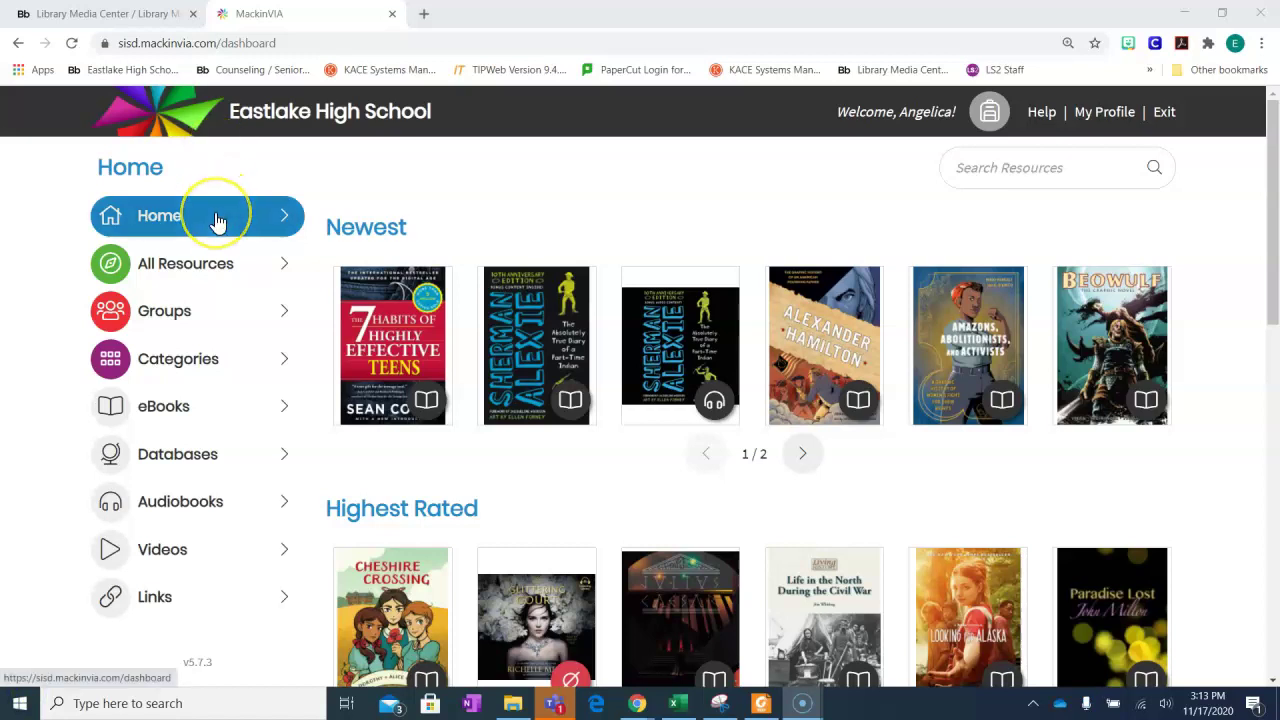
Show the 39 Databases and go down to the Gale In Context: Opposing Viewpoints tile
click(167, 466)
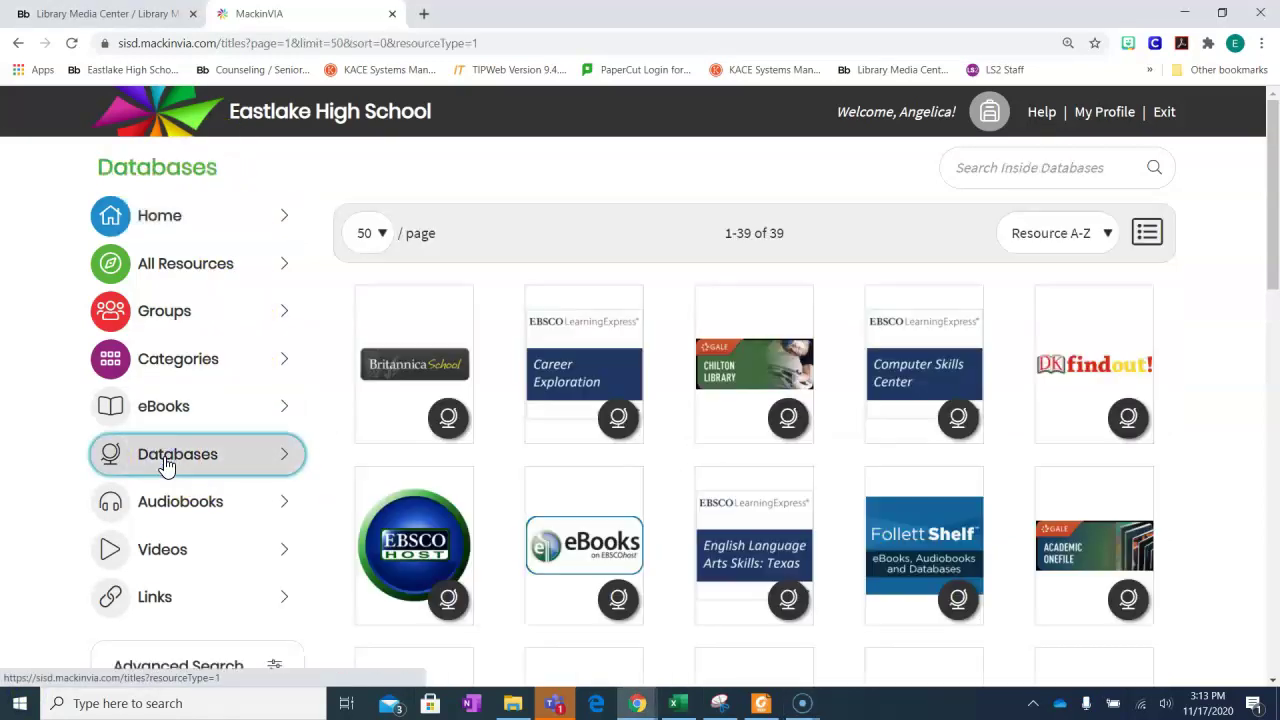
scroll(260, 436, down, 4)
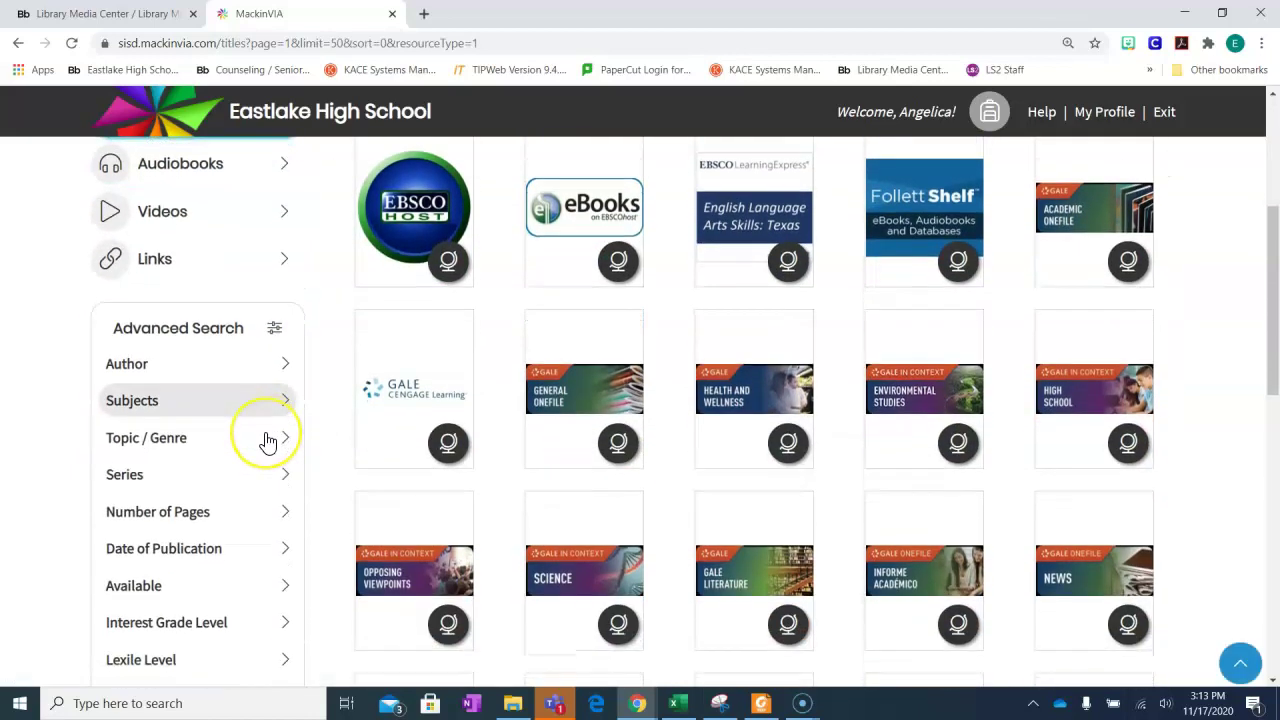
scroll(268, 441, down, 1)
mouse_move(414, 423)
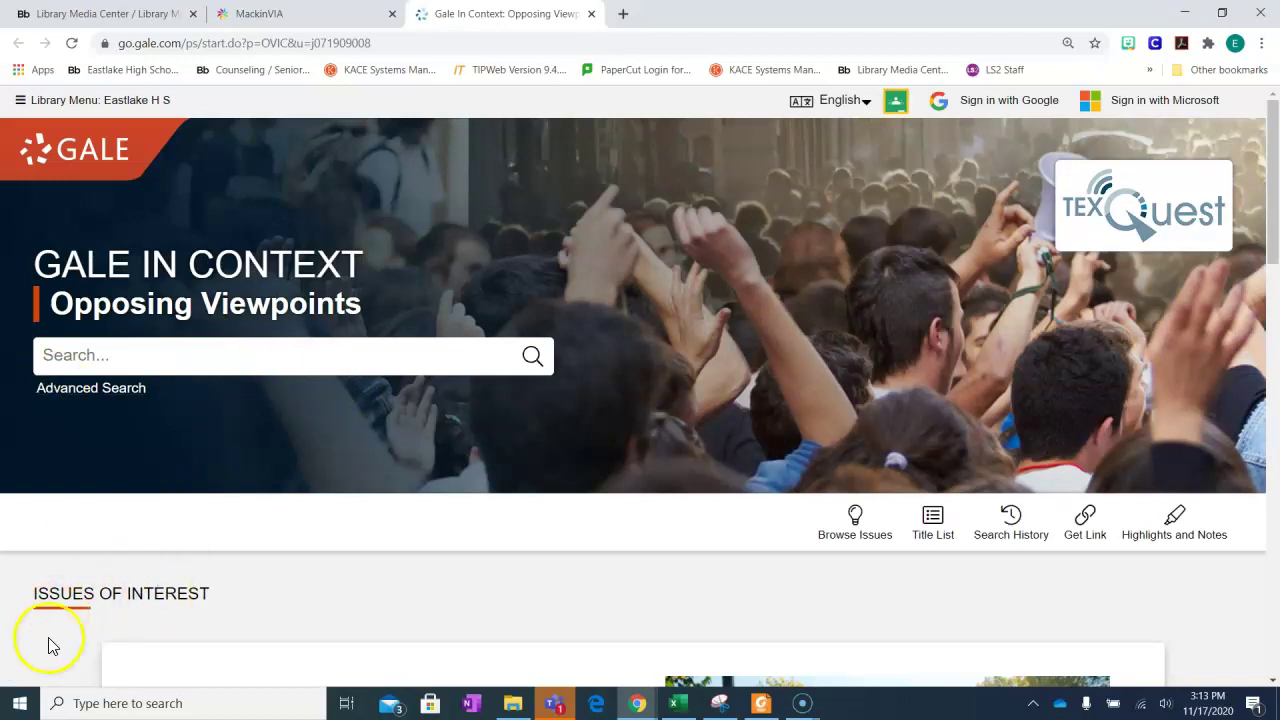
Browse the issue list and open the Food Safety issue page
click(856, 528)
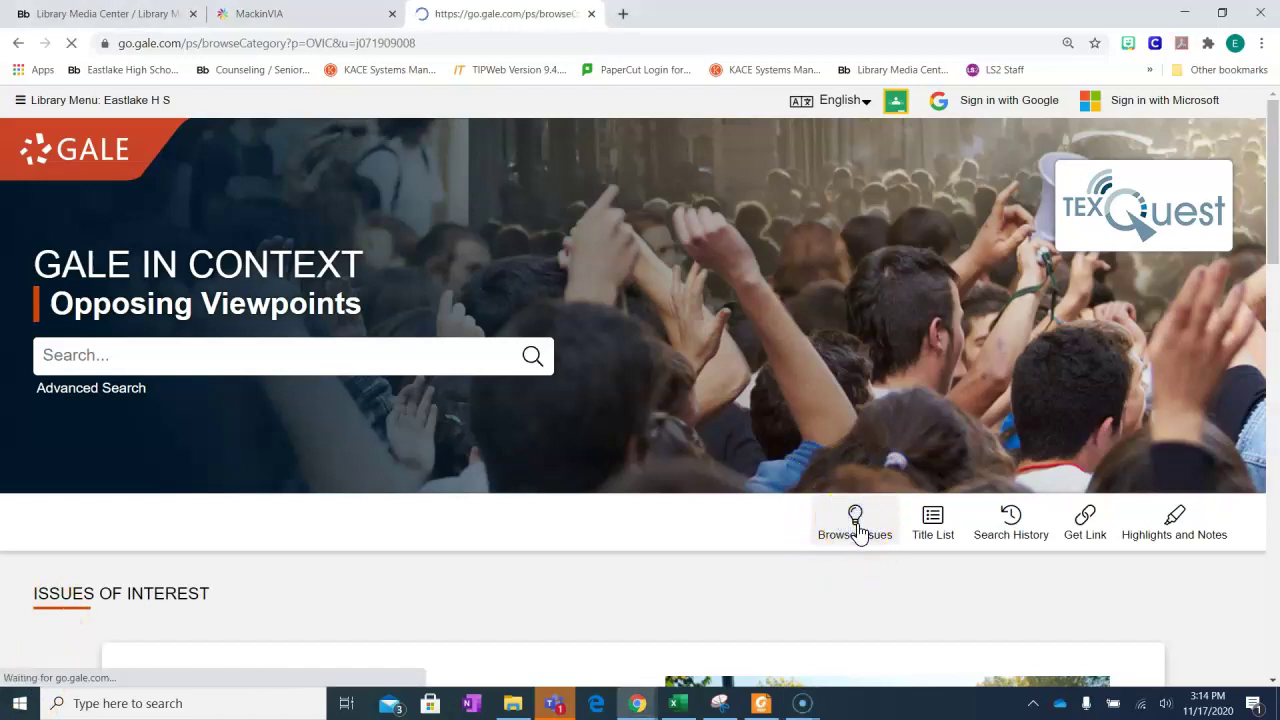
scroll(757, 509, down, 3)
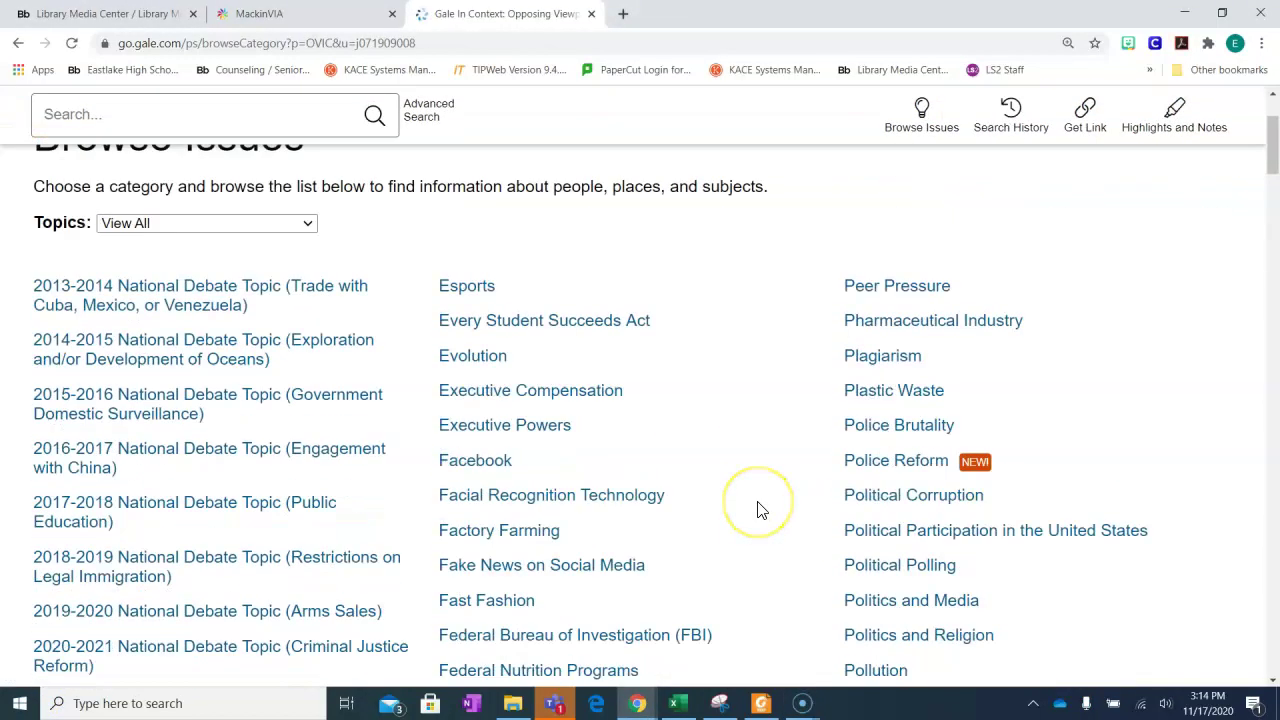
scroll(757, 509, down, 3)
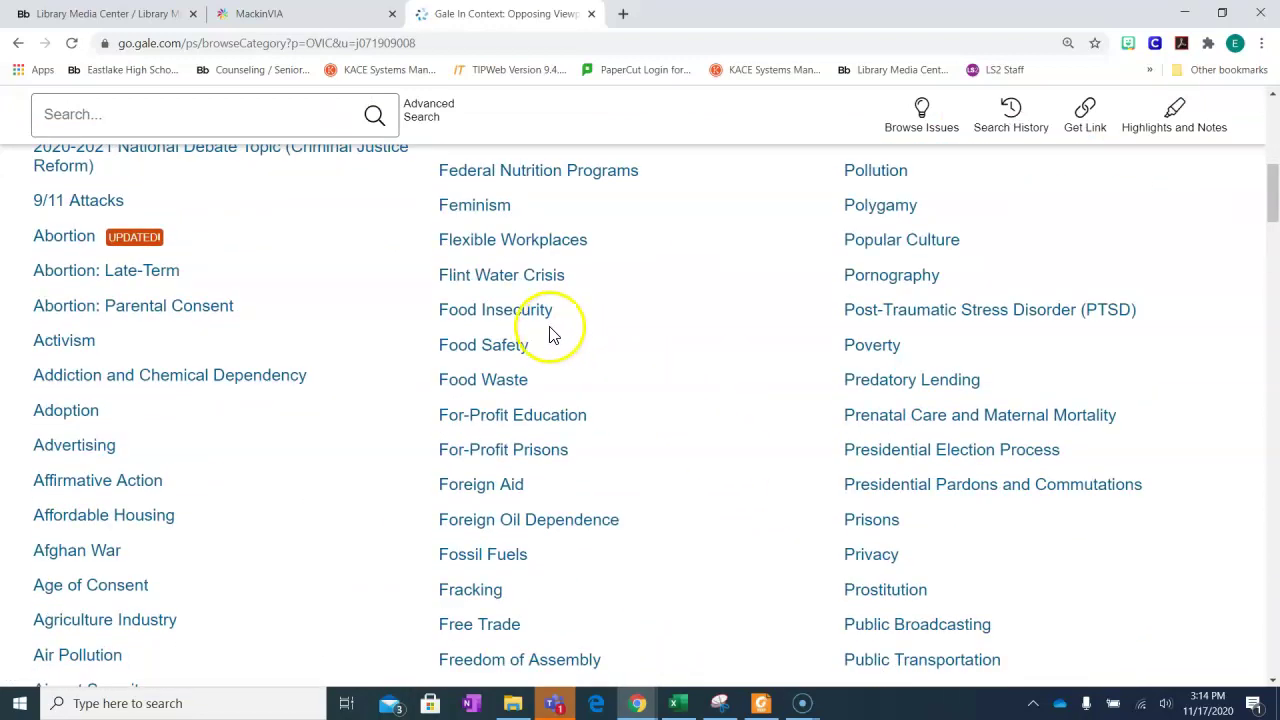
click(480, 348)
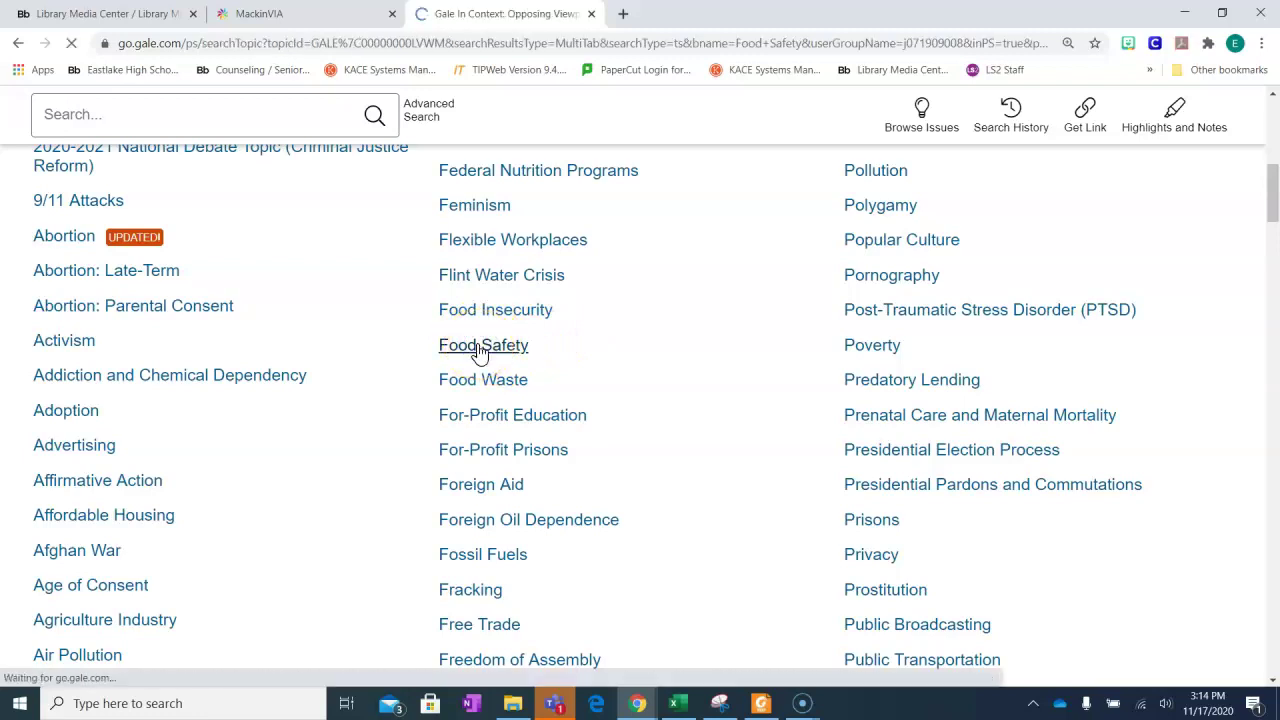
Scroll through Food Safety's overview, 13 Featured Viewpoints and 134 Viewpoints
scroll(480, 354, down, 1)
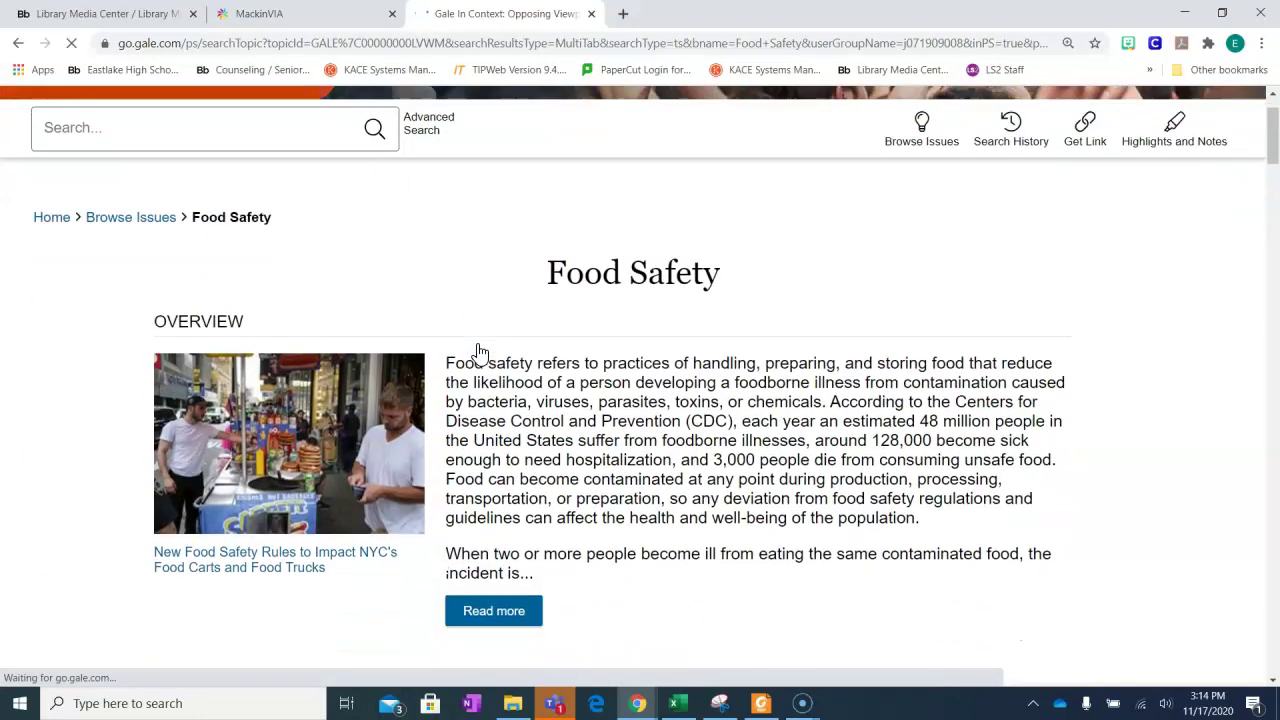
scroll(480, 354, down, 3)
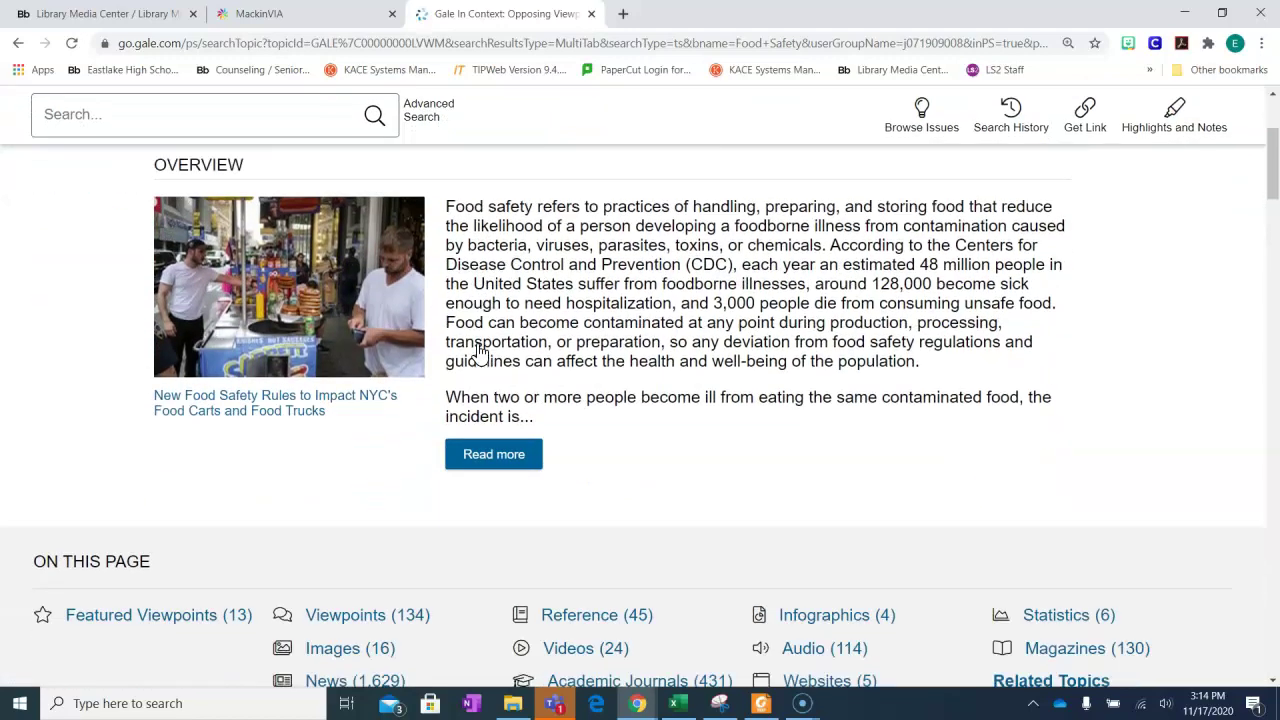
scroll(480, 354, down, 5)
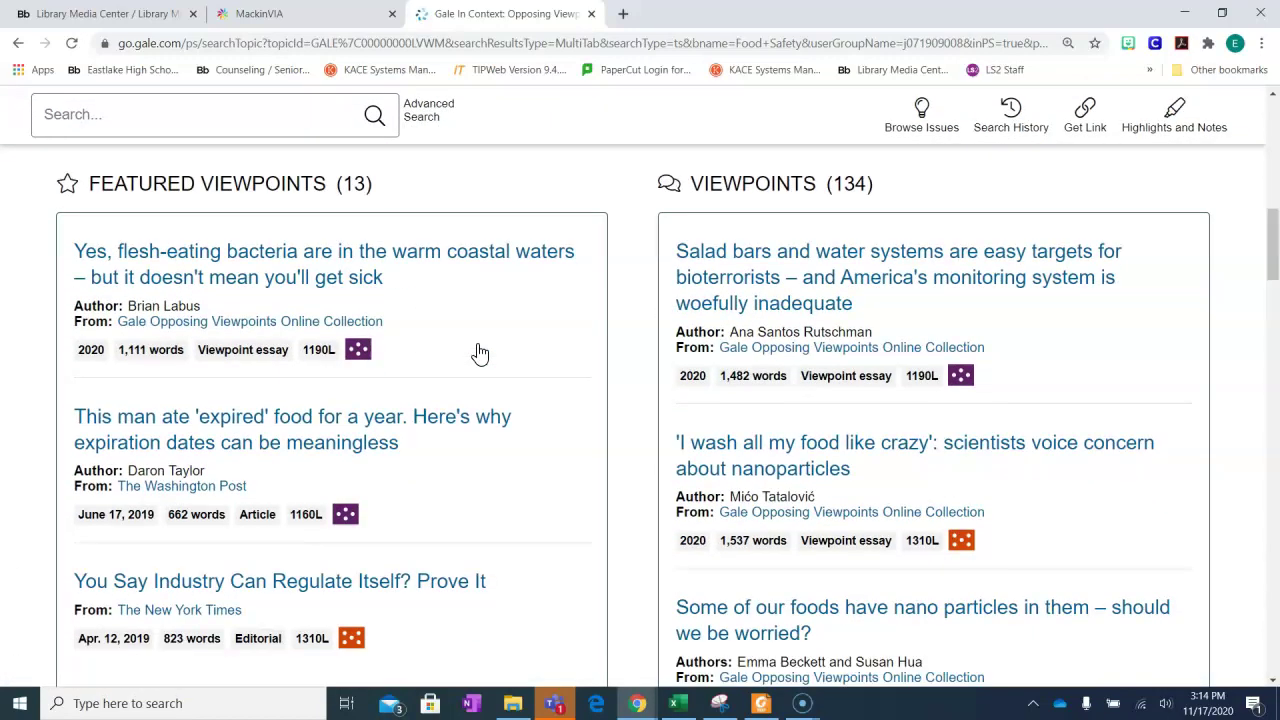
scroll(480, 354, up, 9)
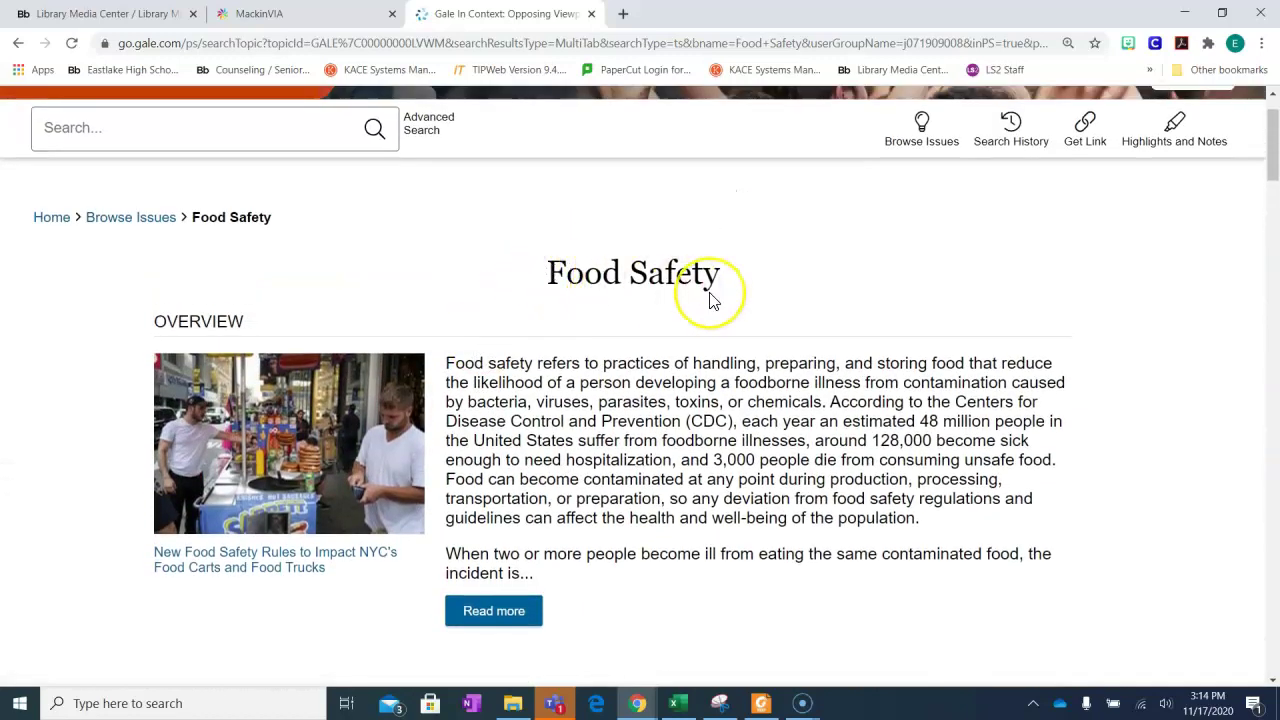
scroll(712, 300, down, 4)
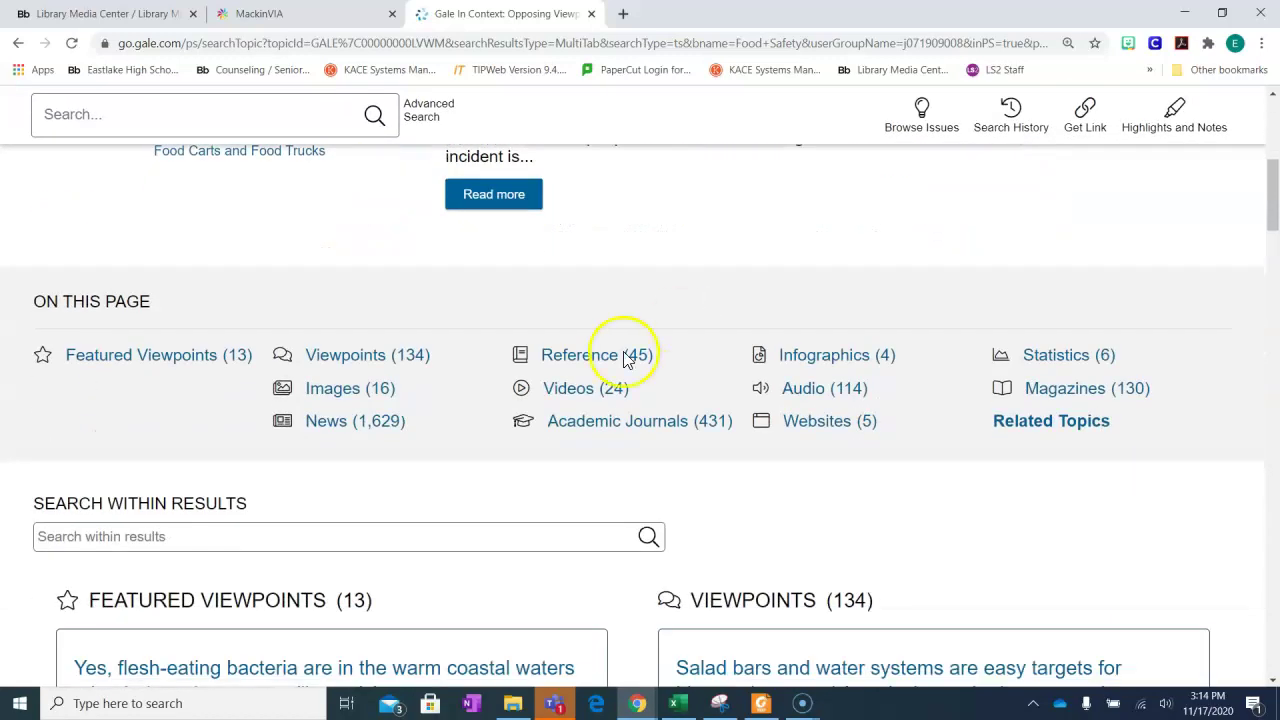